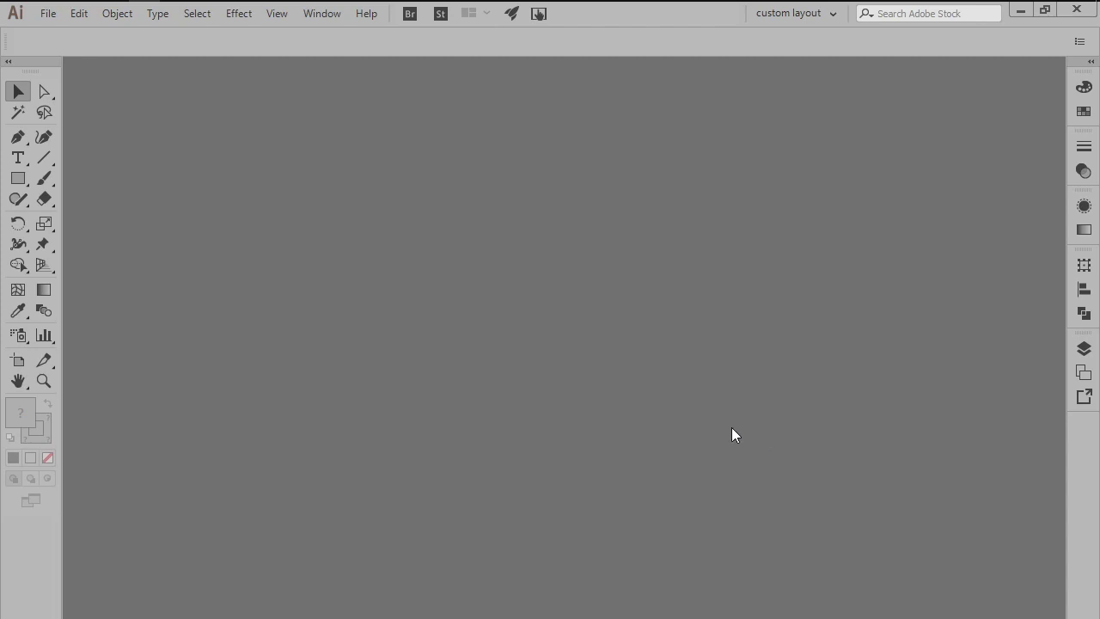
Open the File menu from the menu bar
{"action": "left_click", "coordinate": [48, 13]}
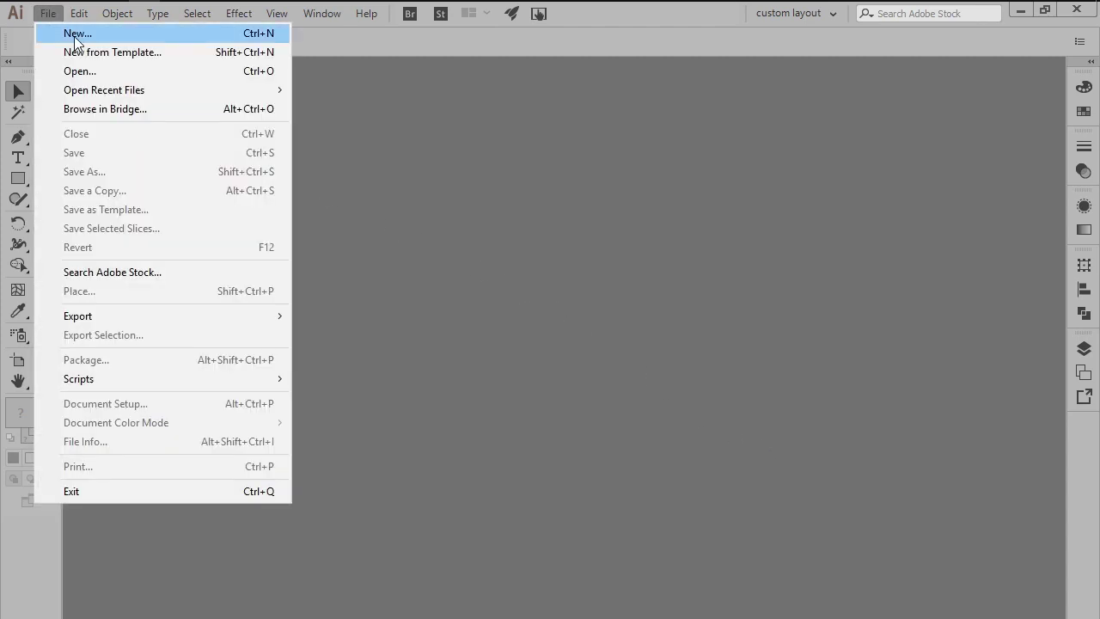
Create a new 64 x 64 px document using the Web profile
{"action": "left_click", "coordinate": [255, 37]}
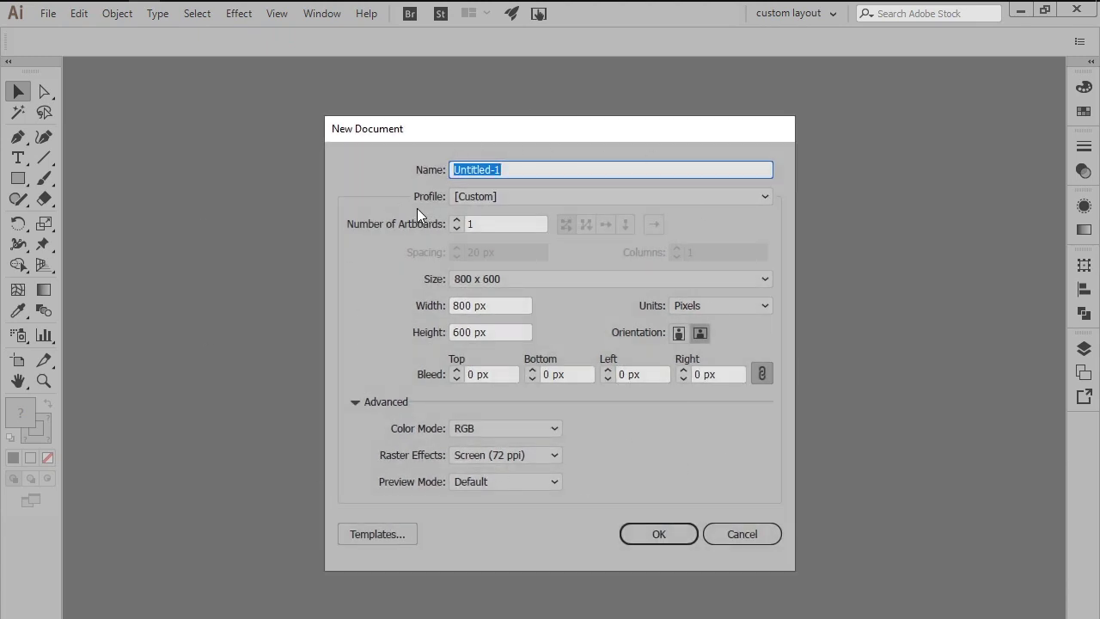
{"action": "left_click", "coordinate": [462, 199]}
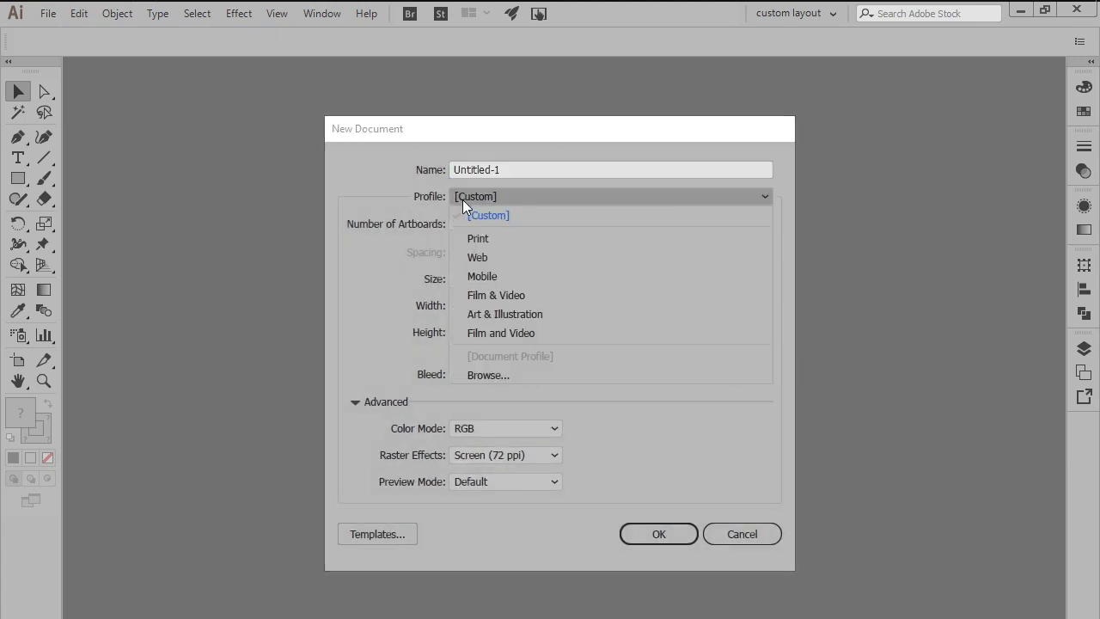
{"action": "left_click", "coordinate": [478, 251]}
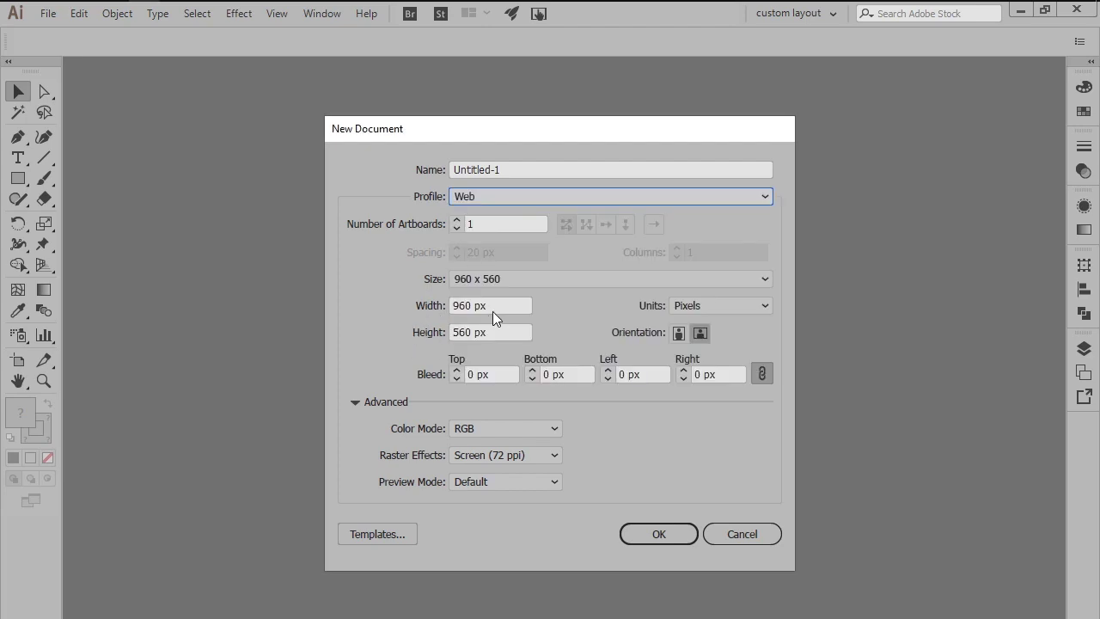
{"action": "left_click_drag", "start_coordinate": [493, 311], "coordinate": [393, 311]}
{"action": "type", "text": "64"}
{"action": "key", "text": "Tab"}
{"action": "type", "text": "64"}
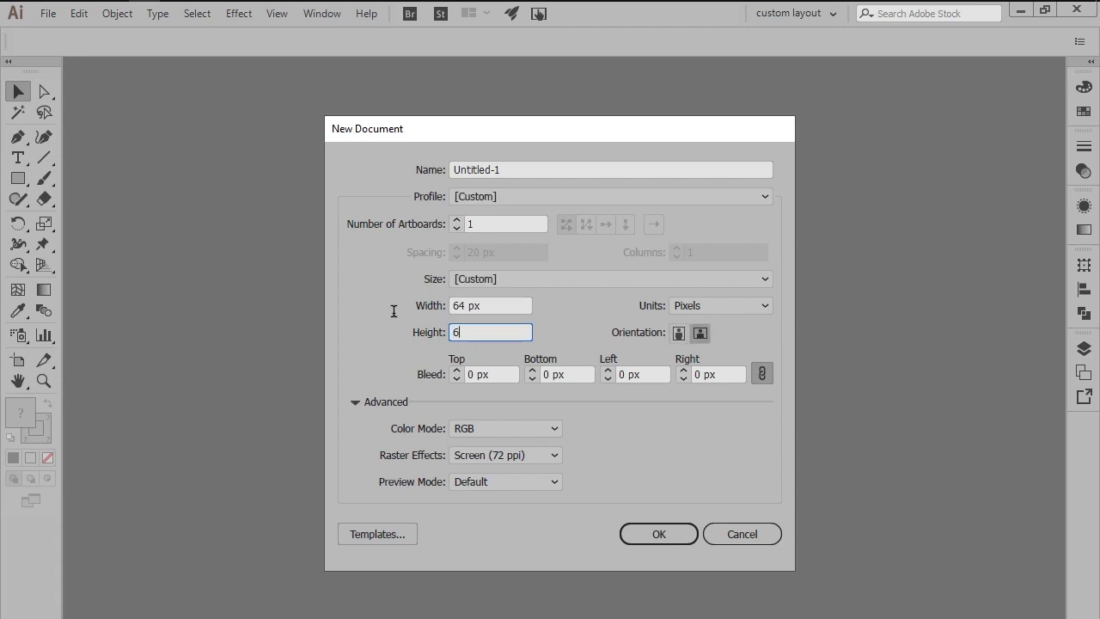
{"action": "key", "text": "Return"}
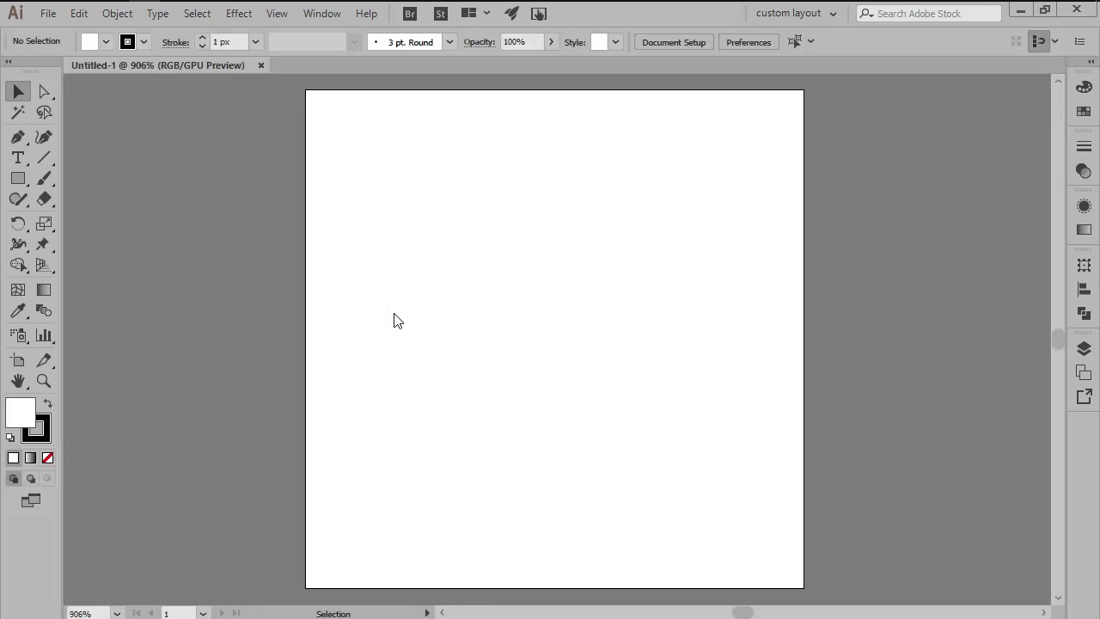
Set the default fill to black with no stroke
{"action": "key", "text": "shift+x"}
{"action": "key", "text": "x"}
{"action": "key", "text": "slash"}
{"action": "key", "text": "x"}
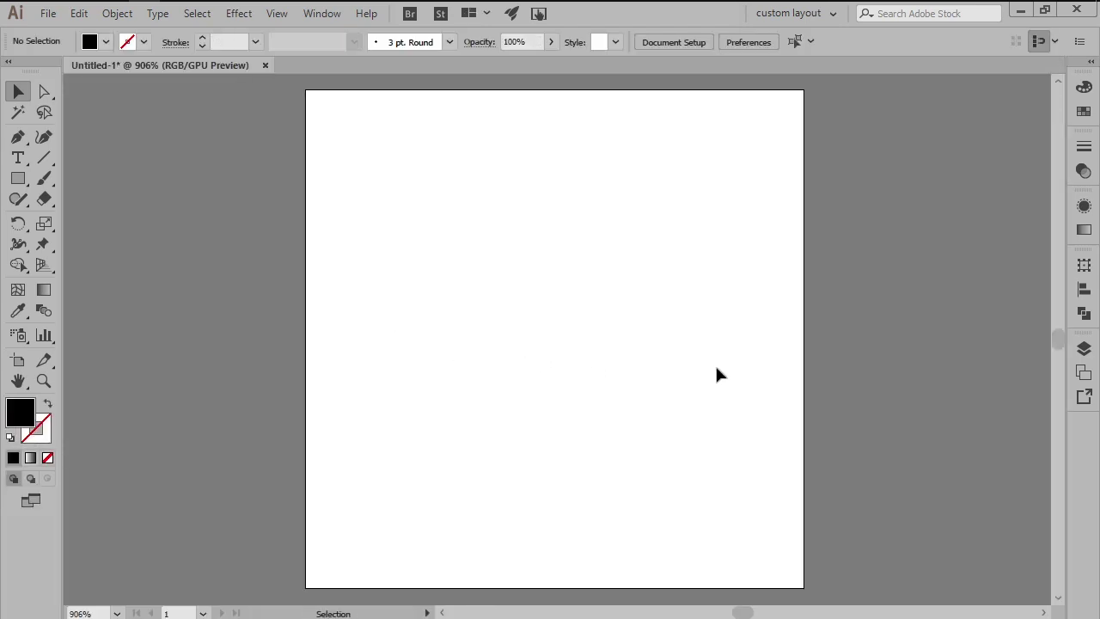
Add a second layer and rename the layers 'reference grid' and 'icon'
{"action": "left_click", "coordinate": [1083, 348]}
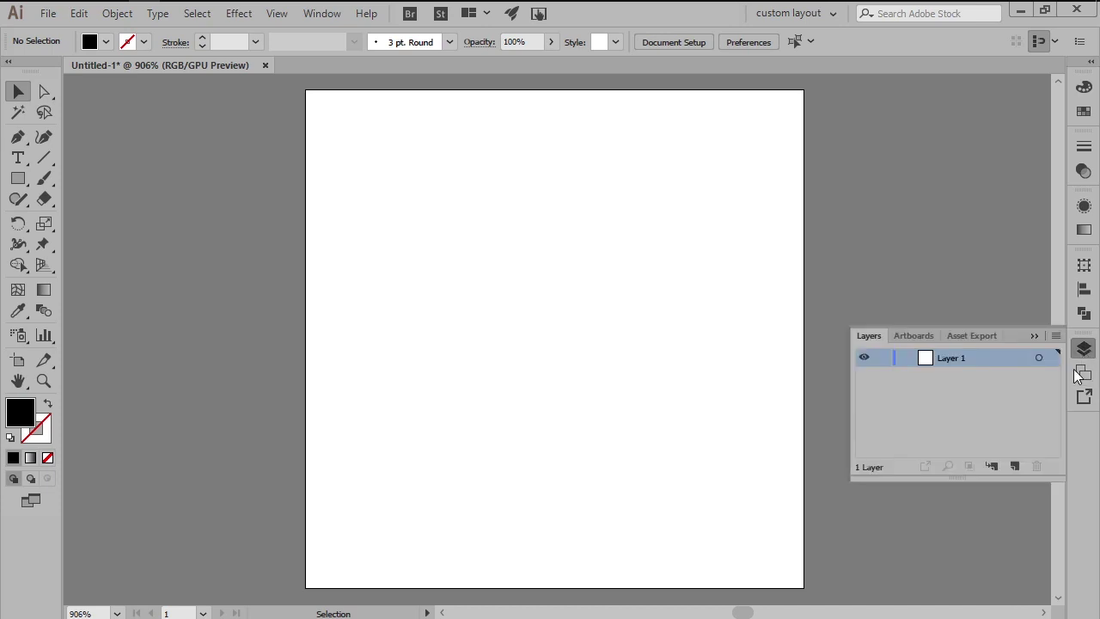
{"action": "left_click", "coordinate": [1014, 464]}
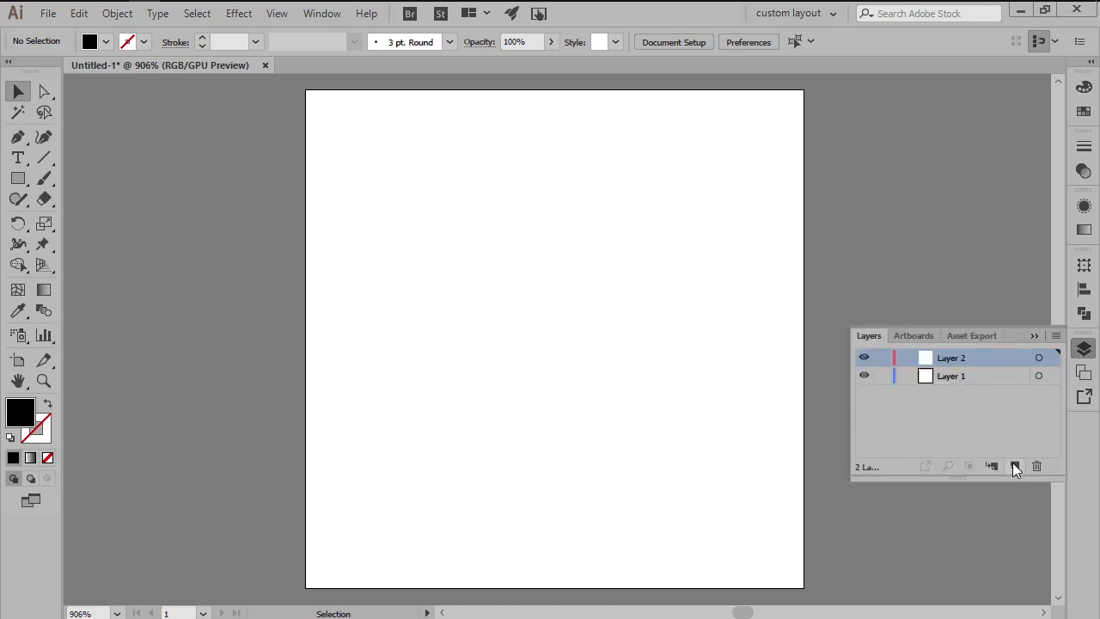
{"action": "double_click", "coordinate": [1009, 375]}
{"action": "type", "text": "referenc"}
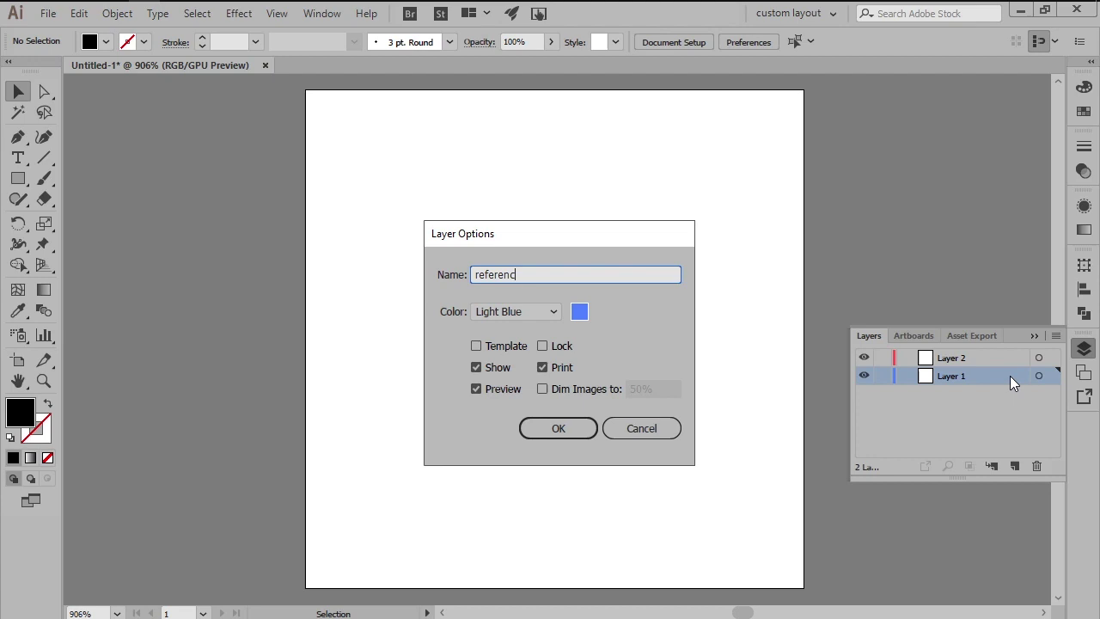
{"action": "type", "text": "e grid"}
{"action": "key", "text": "Return"}
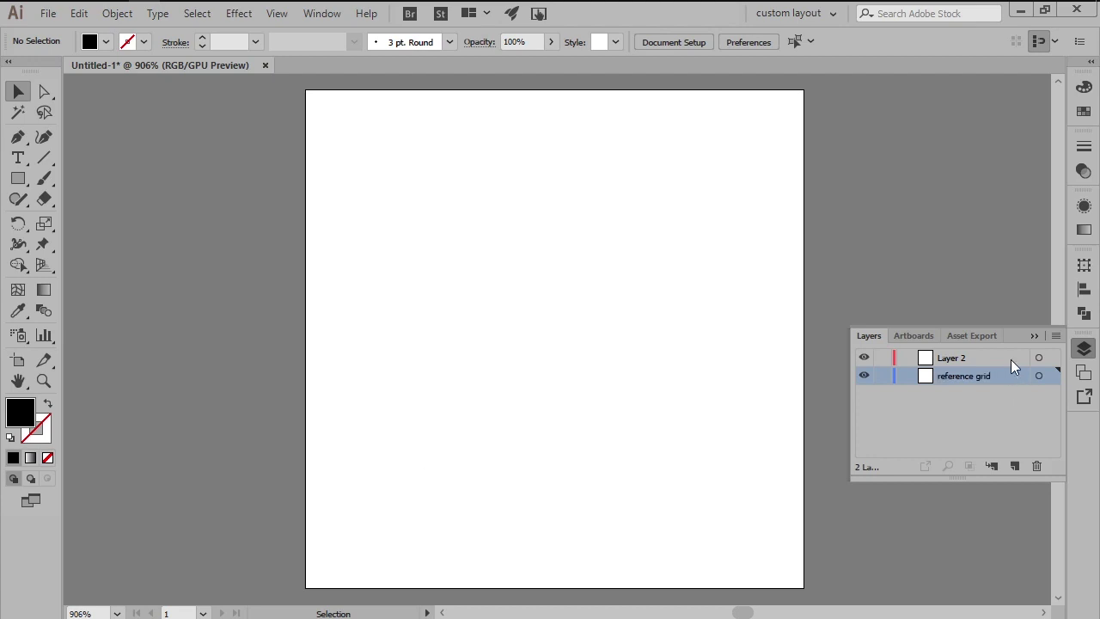
{"action": "double_click", "coordinate": [1011, 359]}
{"action": "type", "text": "icon"}
{"action": "key", "text": "Return"}
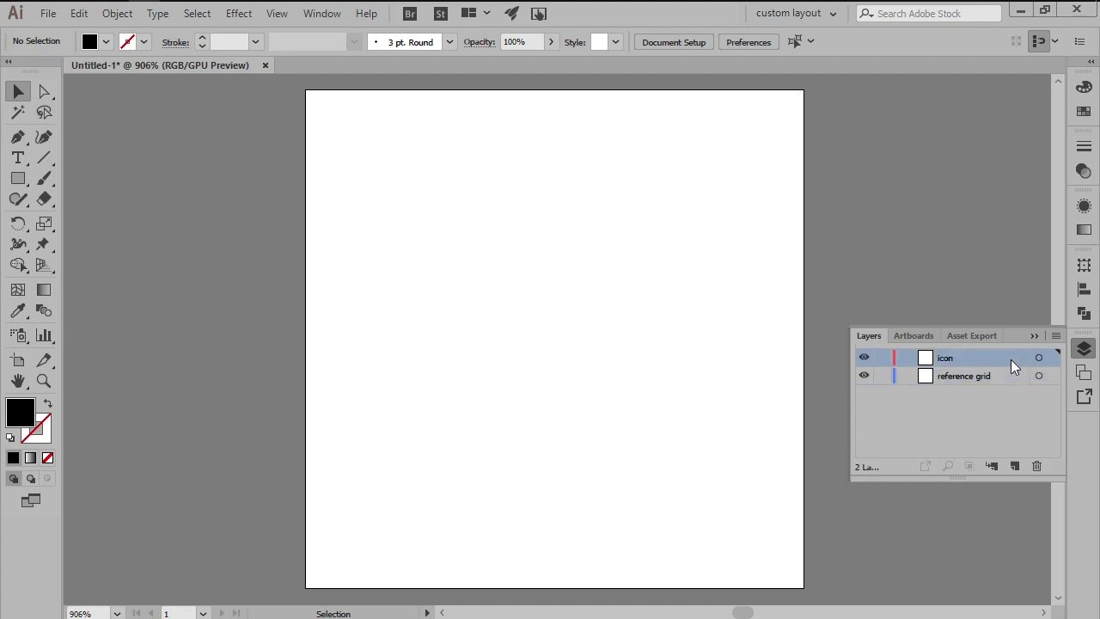
Draw a 64 x 64 px rectangle on the reference grid layer
{"action": "left_click", "coordinate": [1012, 377]}
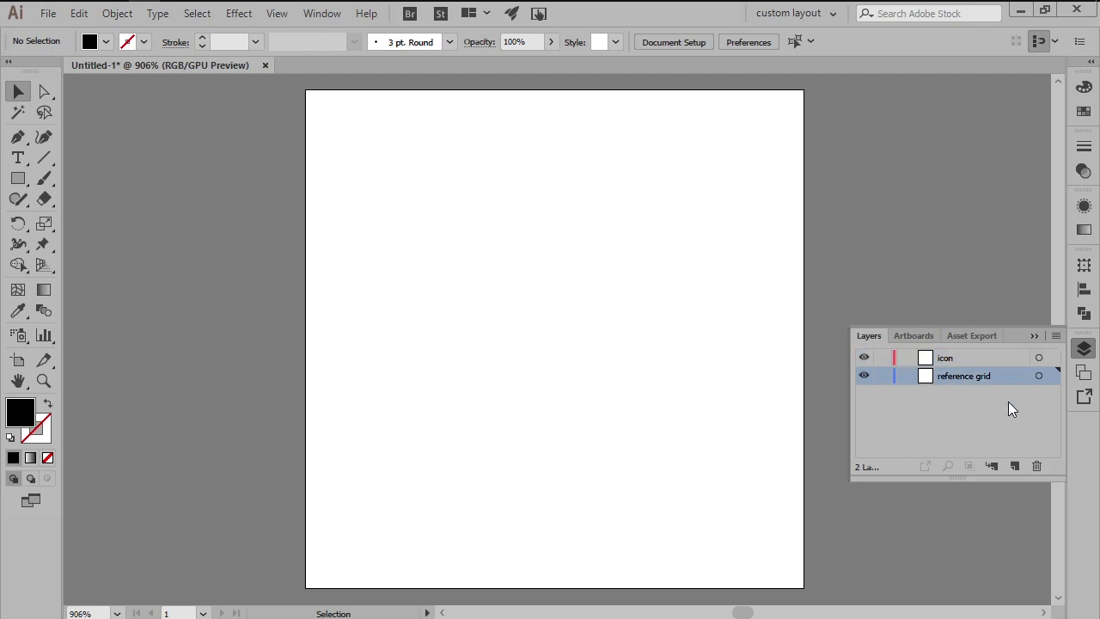
{"action": "left_click", "coordinate": [1082, 360]}
{"action": "key", "text": "m"}
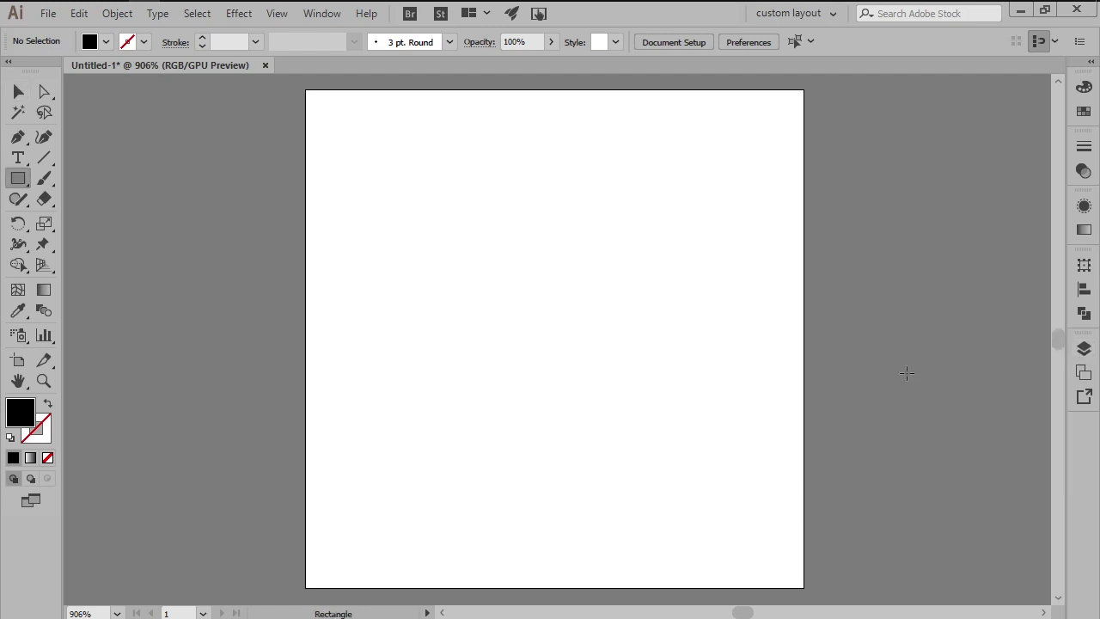
{"action": "left_click", "coordinate": [906, 372]}
{"action": "type", "text": "64"}
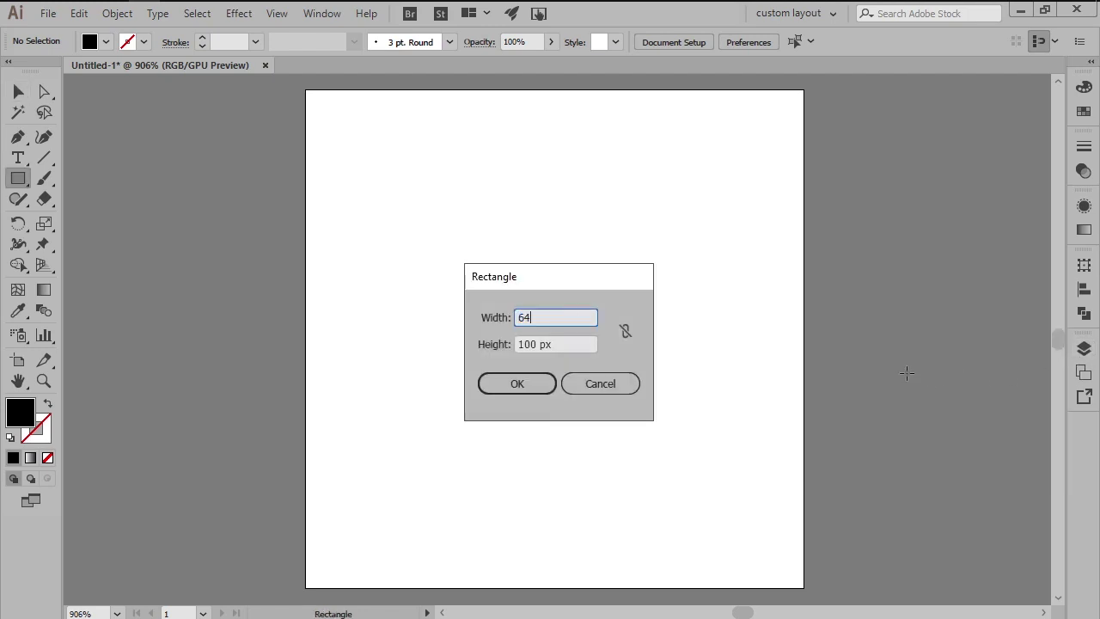
{"action": "key", "text": "Tab"}
{"action": "type", "text": "64"}
{"action": "key", "text": "Return"}
{"action": "key", "text": "v"}
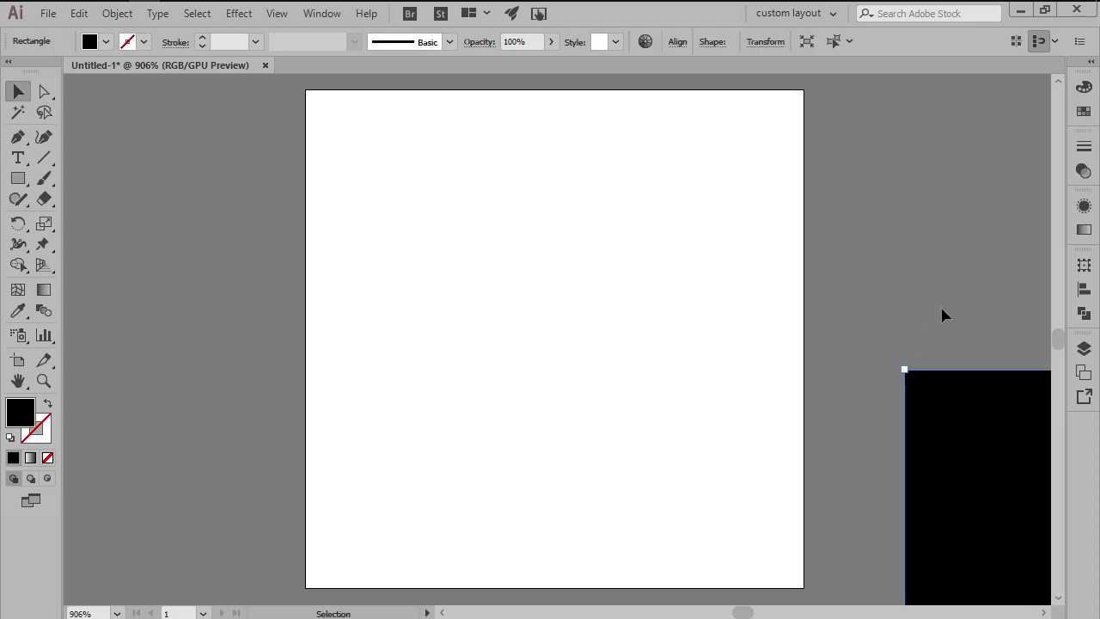
Fill the rectangle orange and centre it horizontally and vertically on the artboard
{"action": "left_click", "coordinate": [1084, 111]}
{"action": "left_click", "coordinate": [1009, 125]}
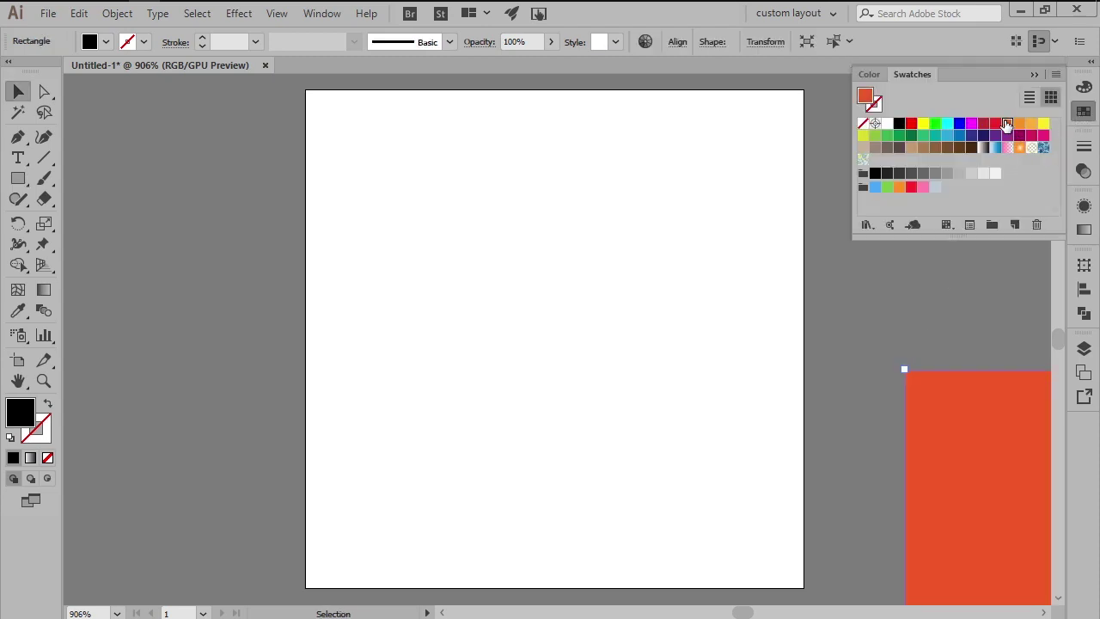
{"action": "left_click", "coordinate": [1083, 292]}
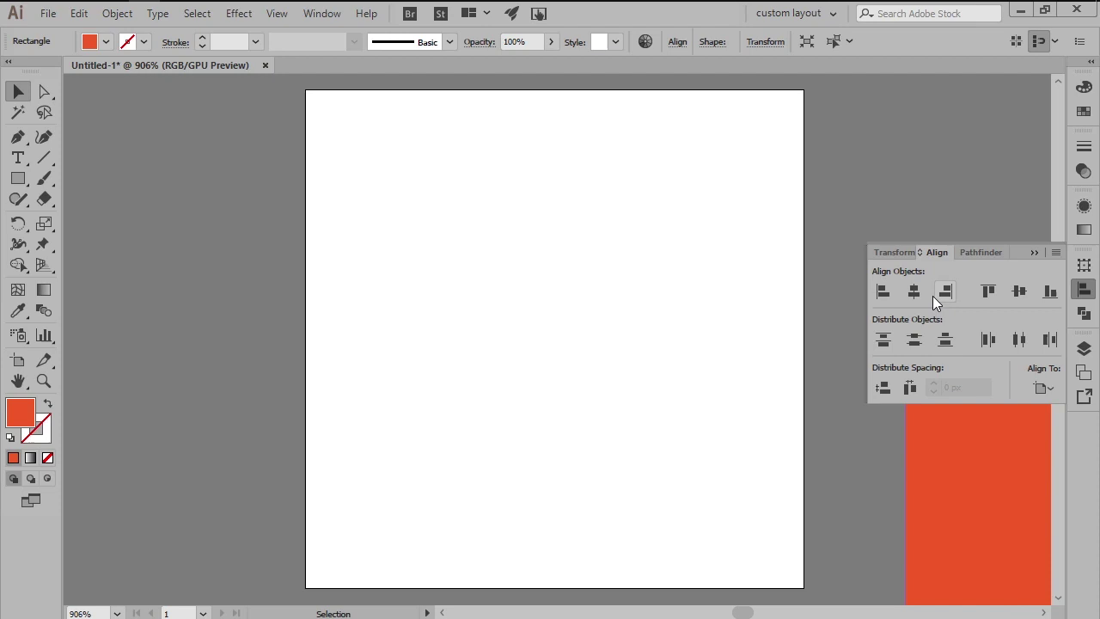
{"action": "left_click", "coordinate": [943, 295]}
{"action": "left_click", "coordinate": [1018, 292]}
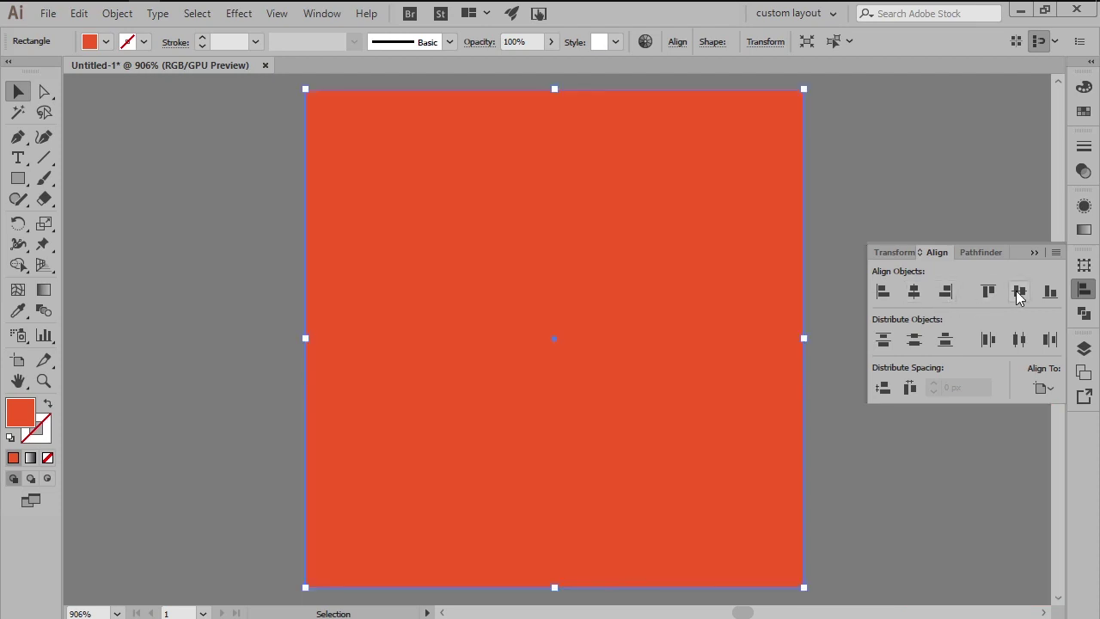
{"action": "left_click", "coordinate": [845, 332]}
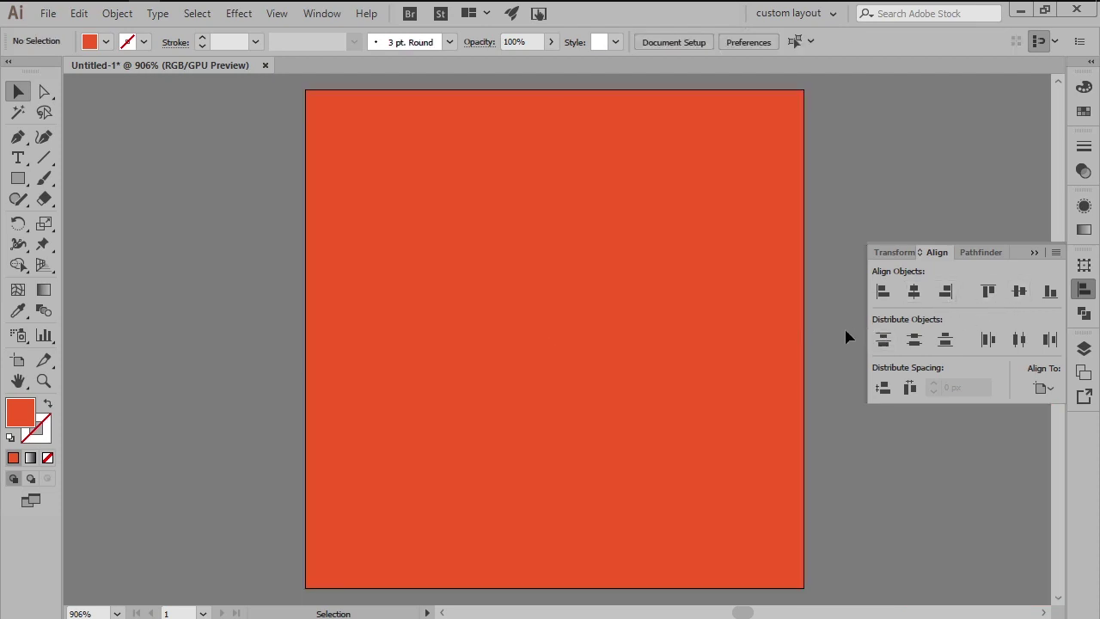
Draw a 56 x 56 px rectangle
{"action": "key", "text": "m"}
{"action": "left_click", "coordinate": [845, 330]}
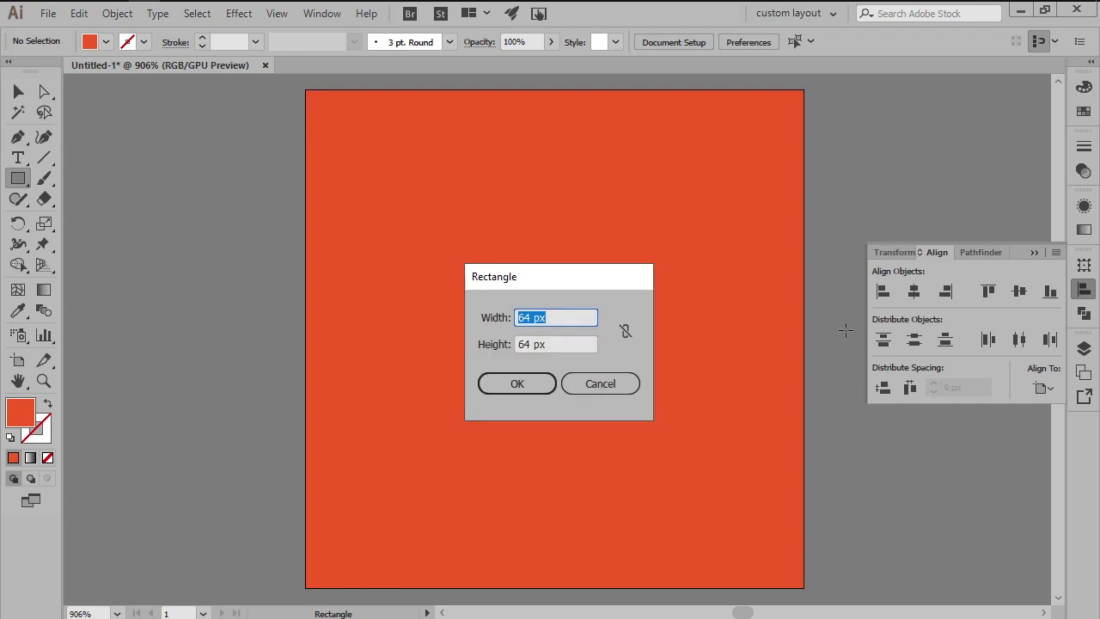
{"action": "type", "text": "56"}
{"action": "key", "text": "Tab"}
{"action": "type", "text": "56"}
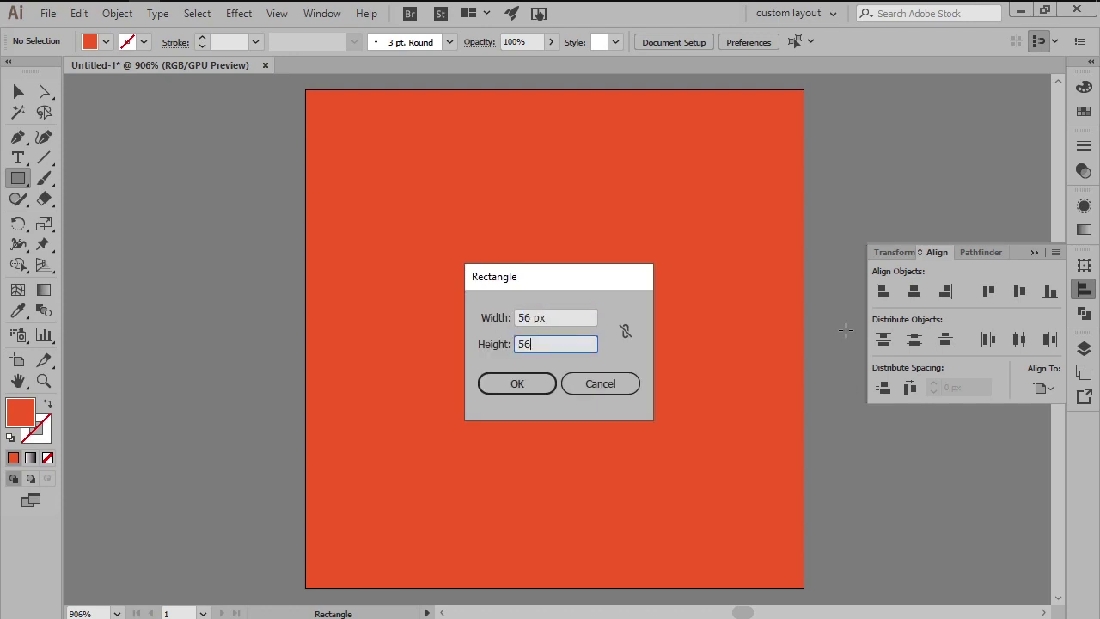
{"action": "key", "text": "Return"}
{"action": "key", "text": "v"}
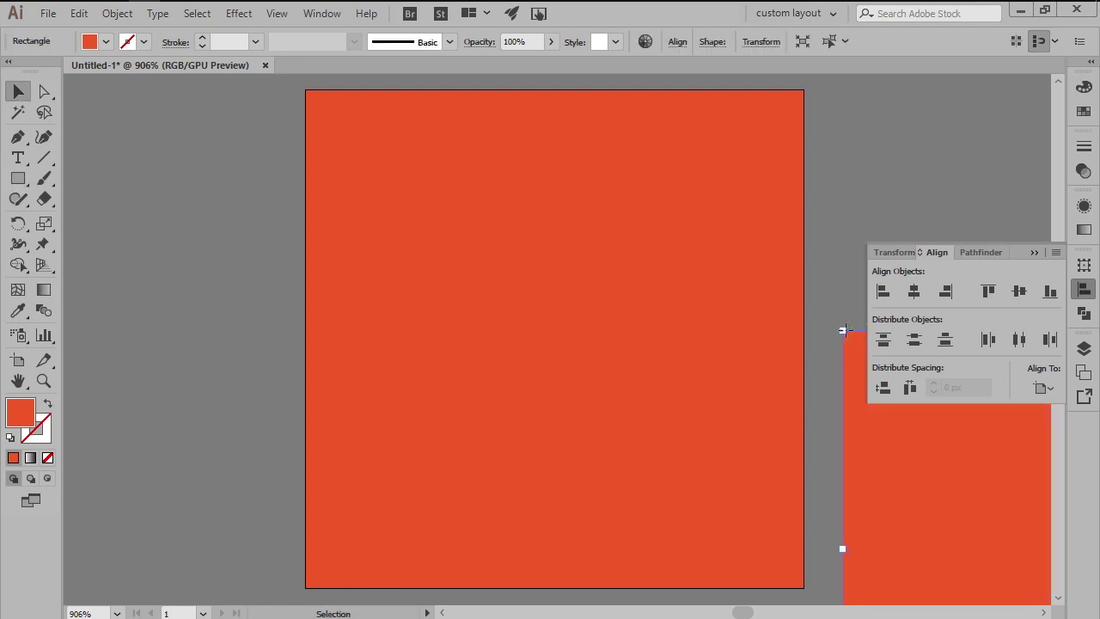
Fill the 56 px square white and centre it on the artboard
{"action": "left_click", "coordinate": [1083, 110]}
{"action": "left_click", "coordinate": [888, 125]}
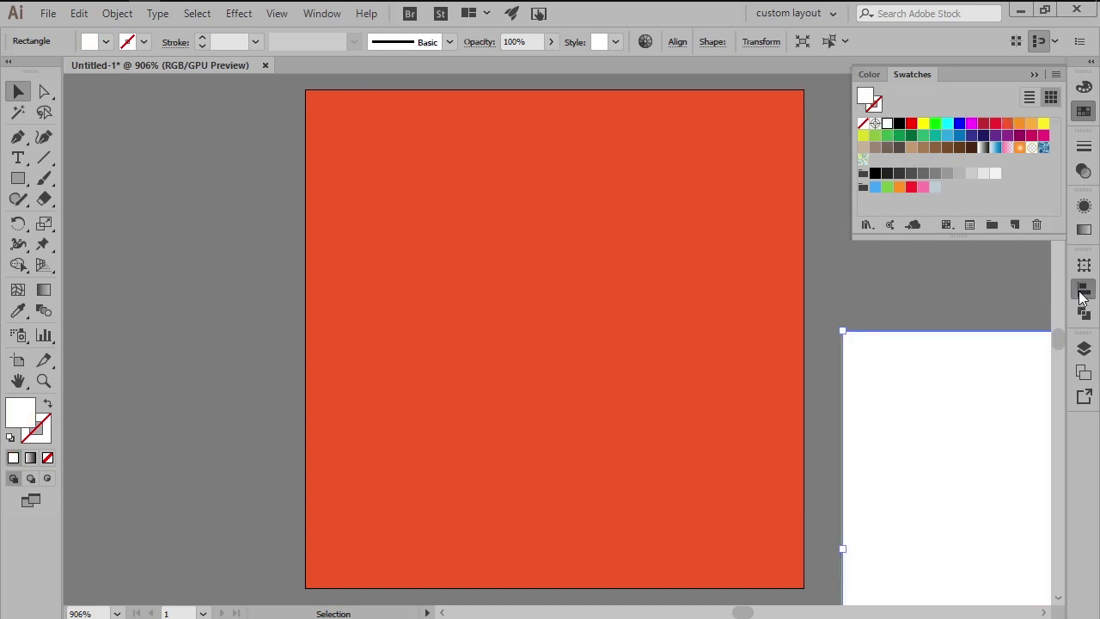
{"action": "left_click", "coordinate": [1083, 289]}
{"action": "left_click", "coordinate": [912, 292]}
{"action": "left_click", "coordinate": [1018, 292]}
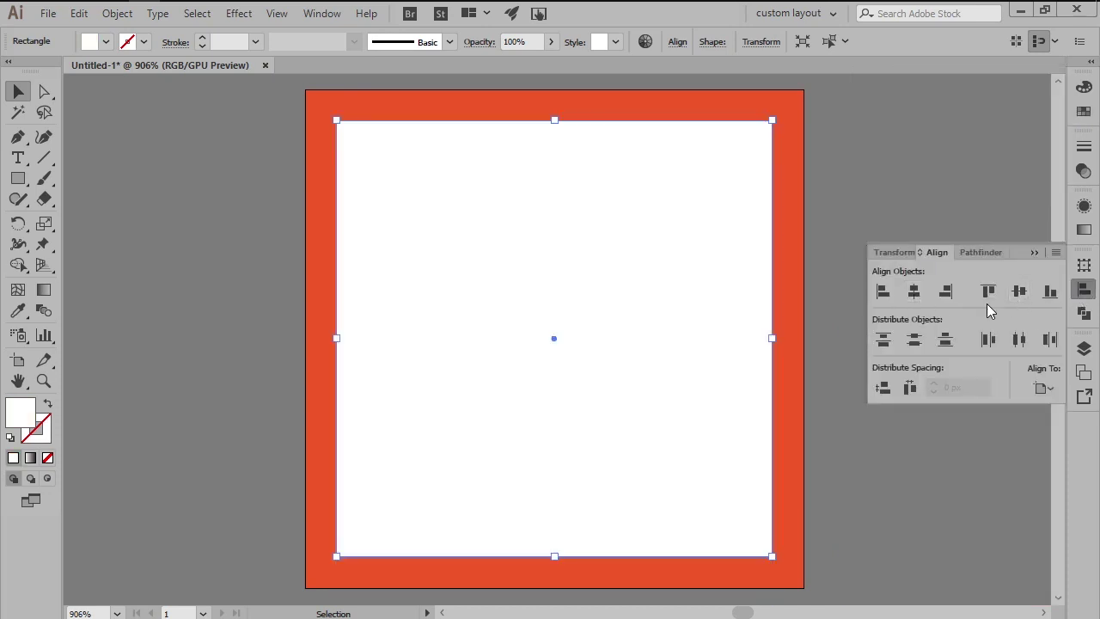
{"action": "left_click", "coordinate": [834, 290]}
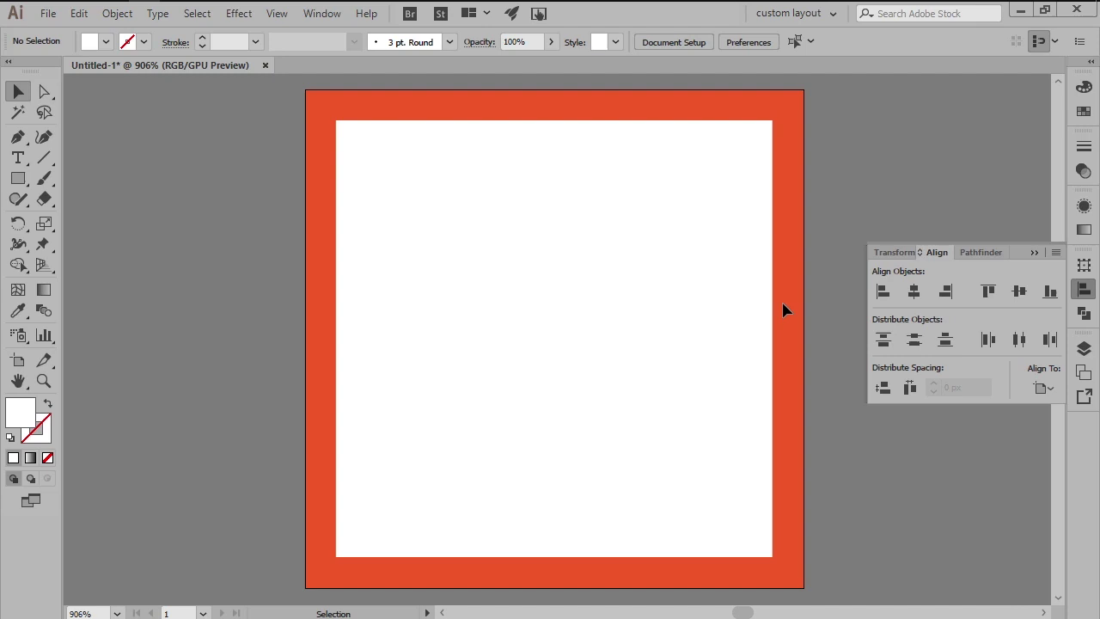
Group the orange and white squares, then toggle Pixel Preview on and off
{"action": "key", "text": "ctrl+a"}
{"action": "right_click", "coordinate": [548, 234]}
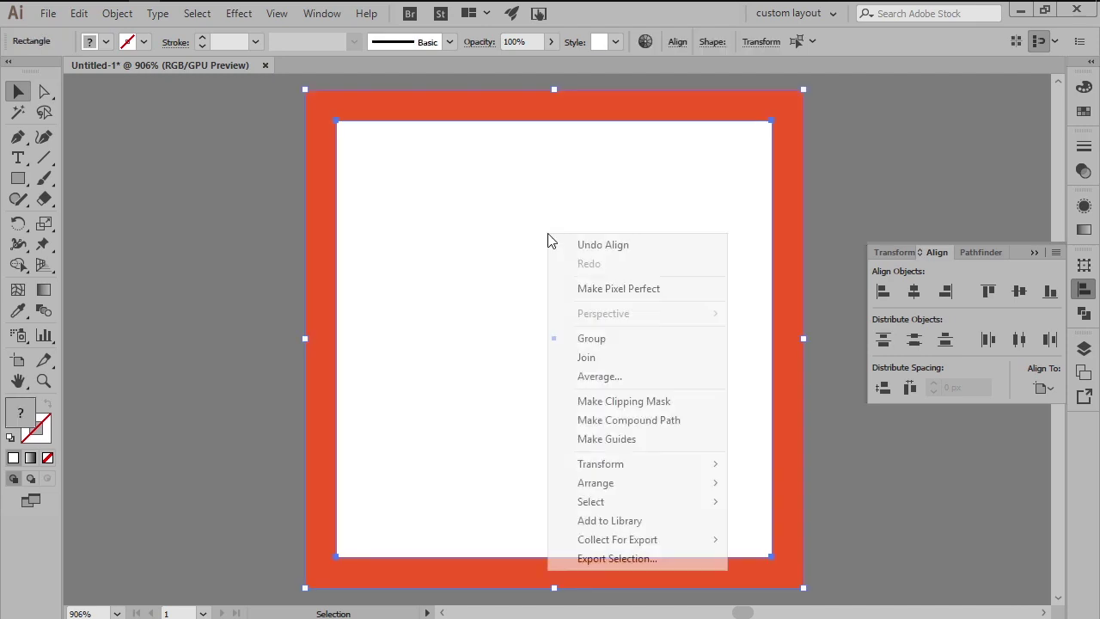
{"action": "left_click", "coordinate": [591, 338]}
{"action": "left_click", "coordinate": [822, 315]}
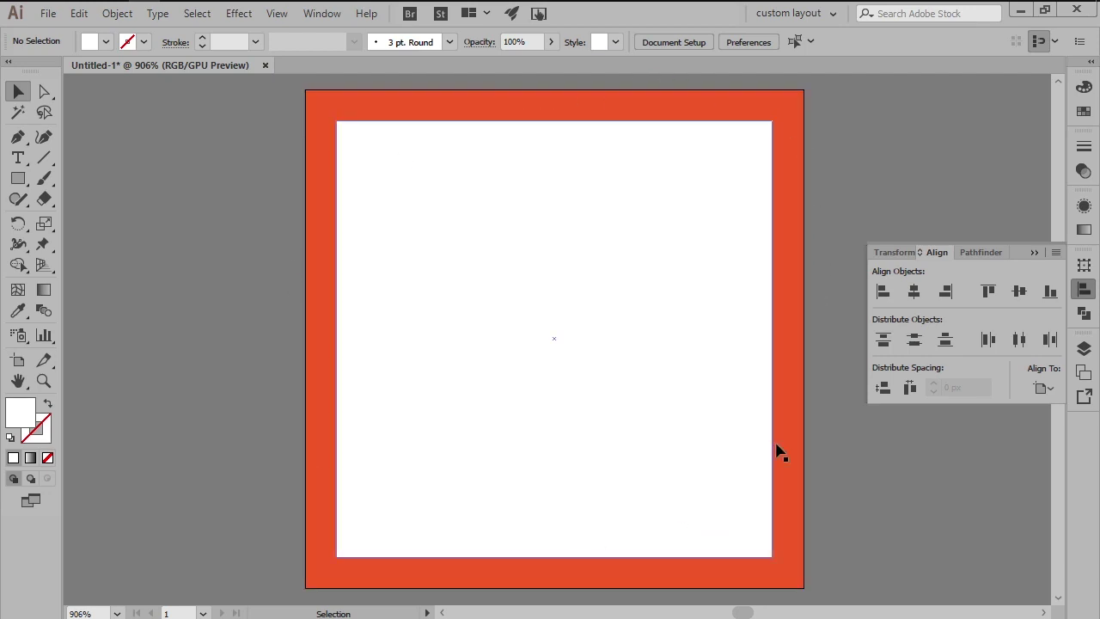
{"action": "key", "text": "ctrl+alt+y"}
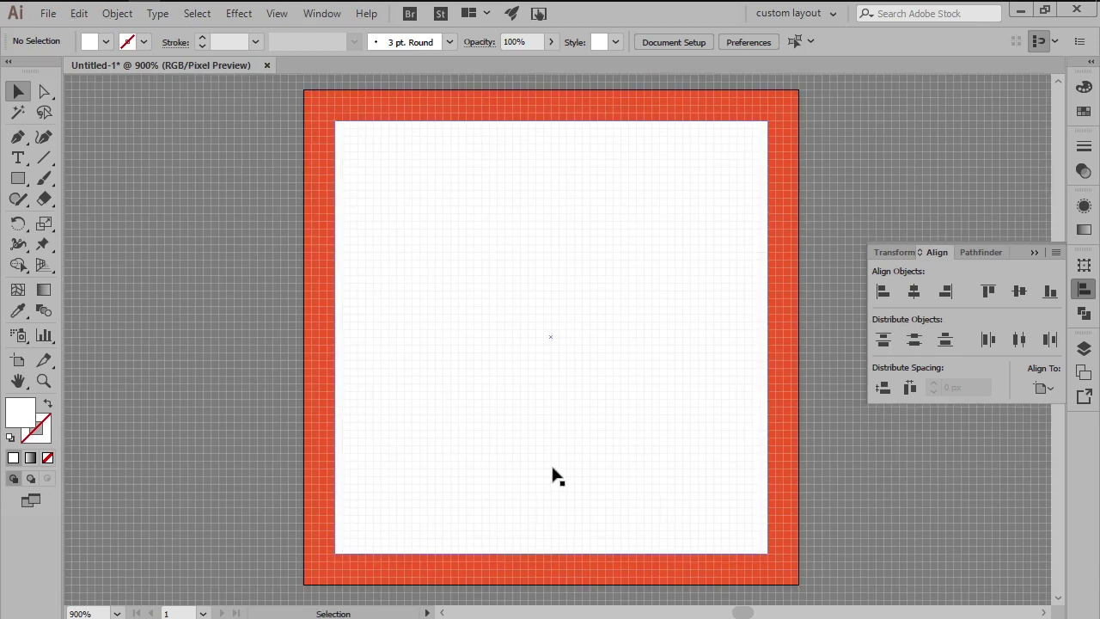
{"action": "key", "text": "ctrl+alt+y"}
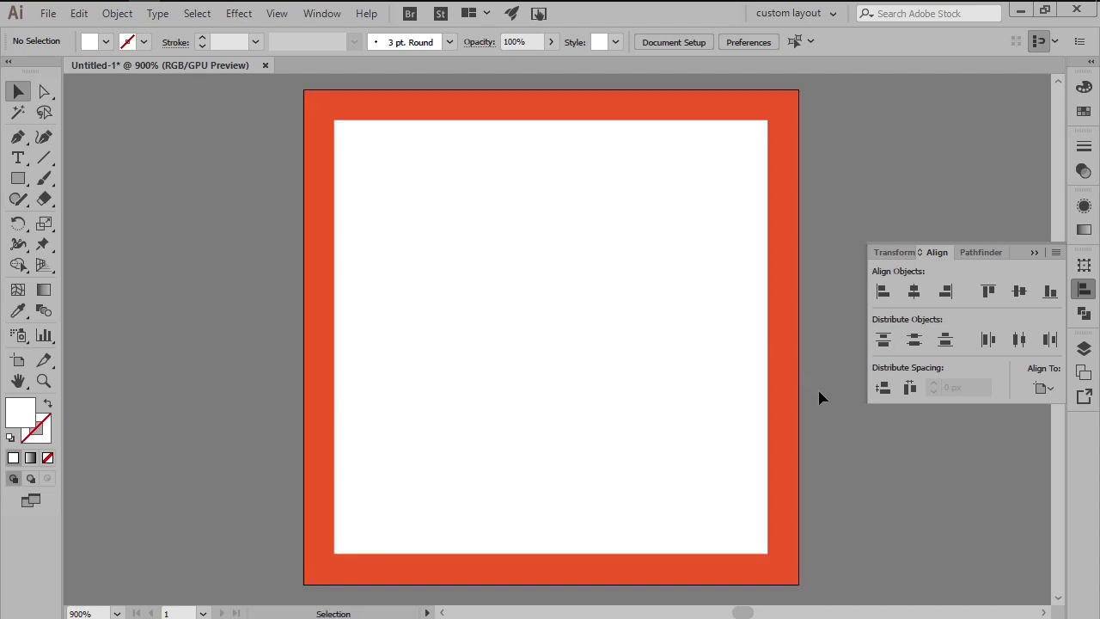
Lock the reference grid layer and make icon the active layer
{"action": "left_click", "coordinate": [1084, 349]}
{"action": "left_click", "coordinate": [1085, 350]}
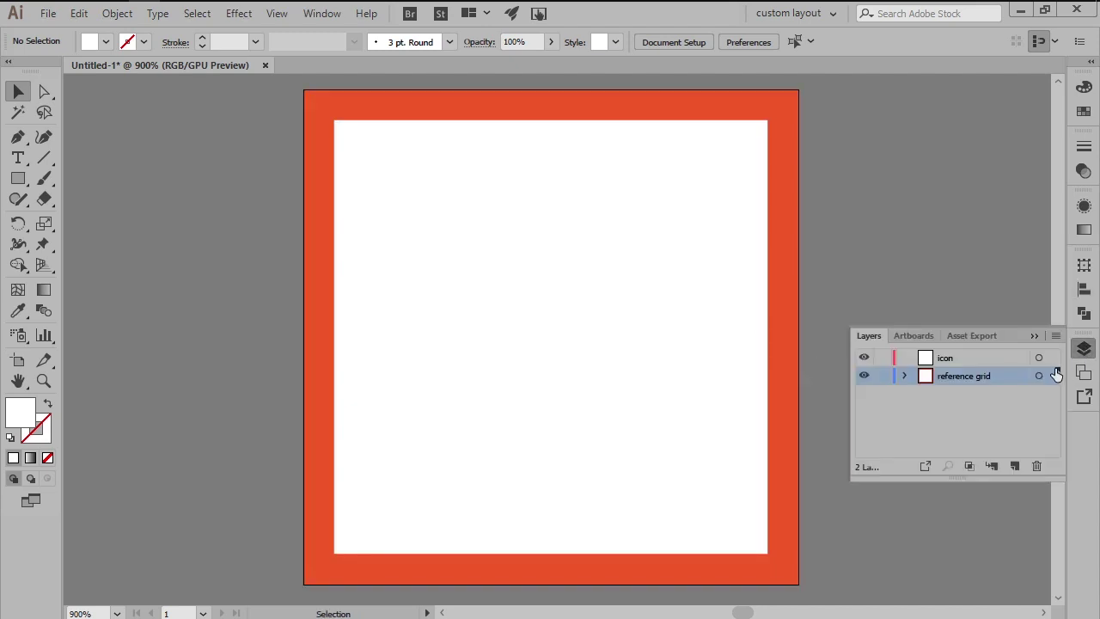
{"action": "left_click", "coordinate": [882, 378]}
{"action": "left_click", "coordinate": [1008, 359]}
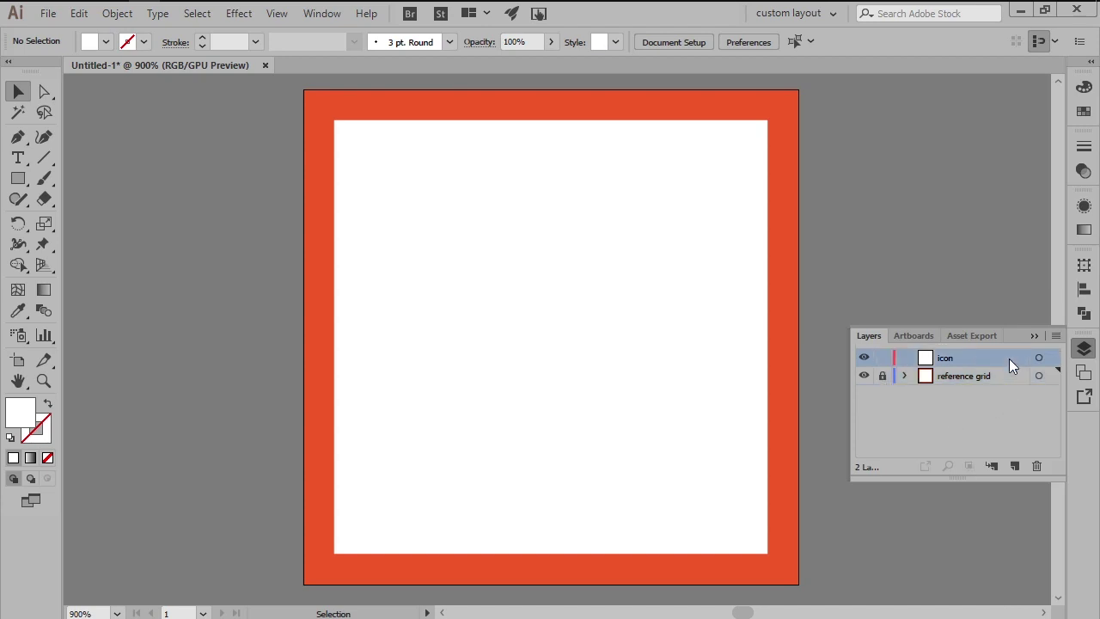
{"action": "left_click", "coordinate": [1084, 350]}
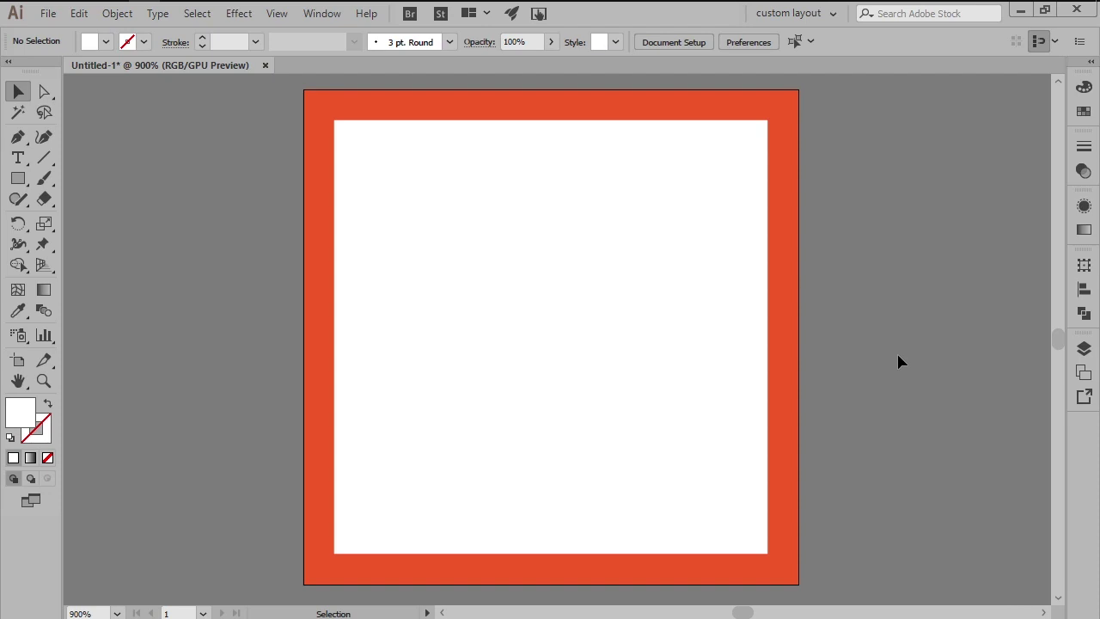
Draw a 50 x 50 px circle
{"action": "key", "text": "l"}
{"action": "left_click", "coordinate": [897, 355]}
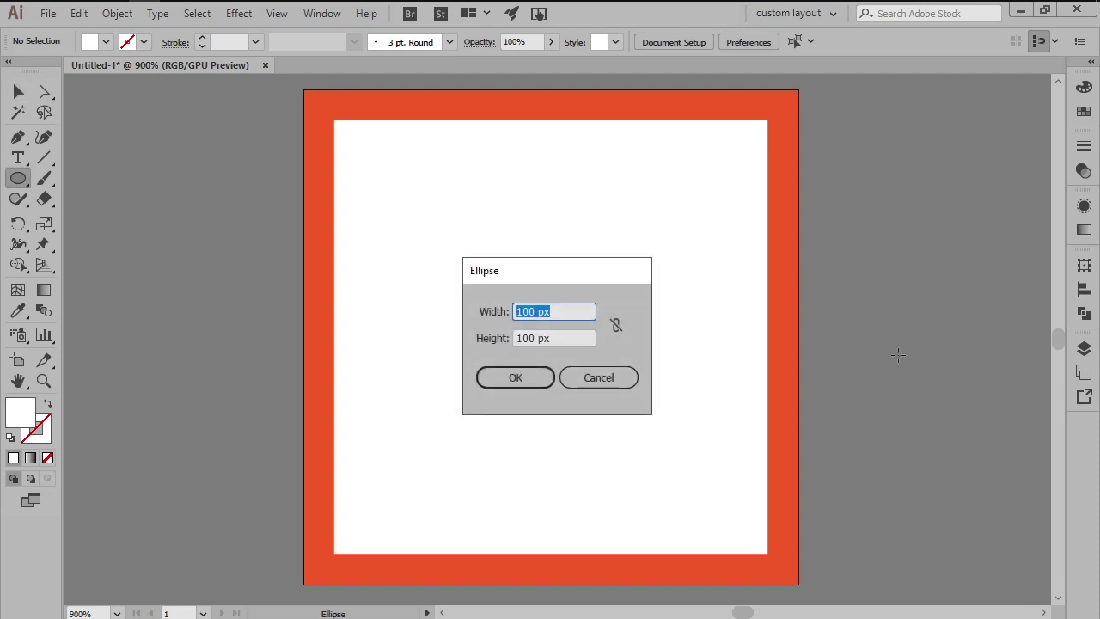
{"action": "type", "text": "50"}
{"action": "key", "text": "Tab"}
{"action": "type", "text": "50"}
{"action": "key", "text": "Return"}
{"action": "key", "text": "v"}
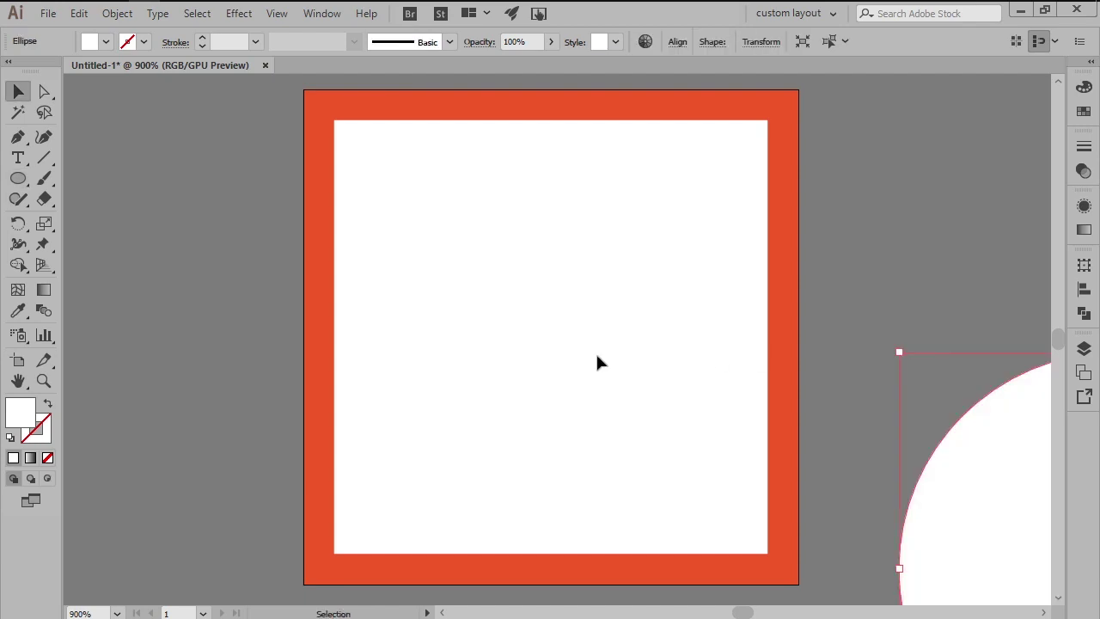
Fill the circle green (#3BE23B) and centre it on the artboard
{"action": "double_click", "coordinate": [26, 416]}
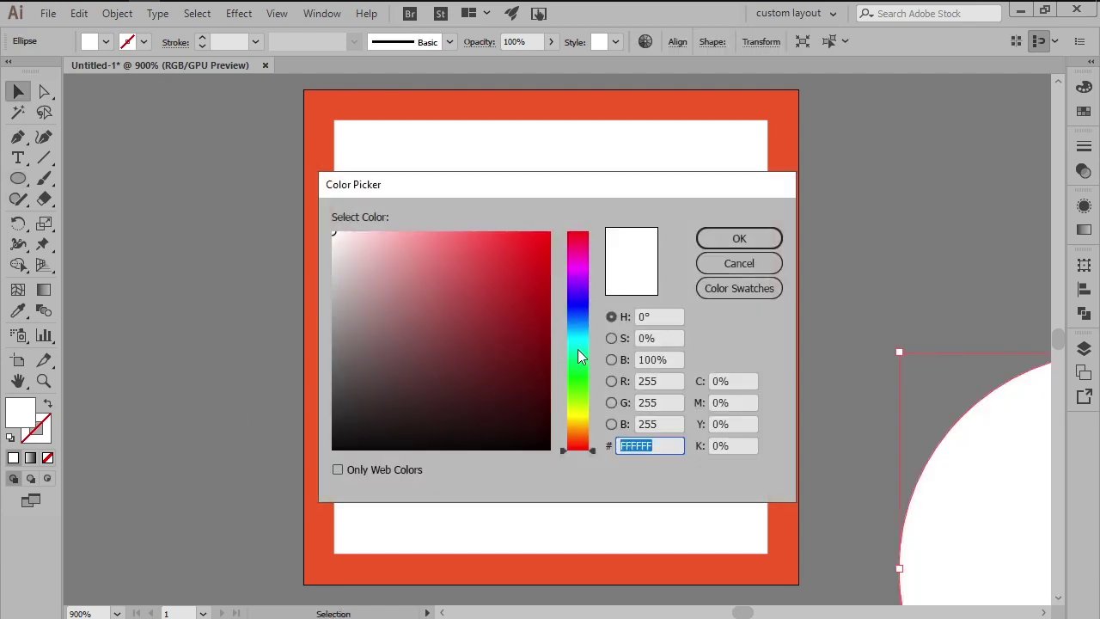
{"action": "left_click_drag", "start_coordinate": [578, 357], "coordinate": [578, 378]}
{"action": "left_click", "coordinate": [494, 256]}
{"action": "key", "text": "Return"}
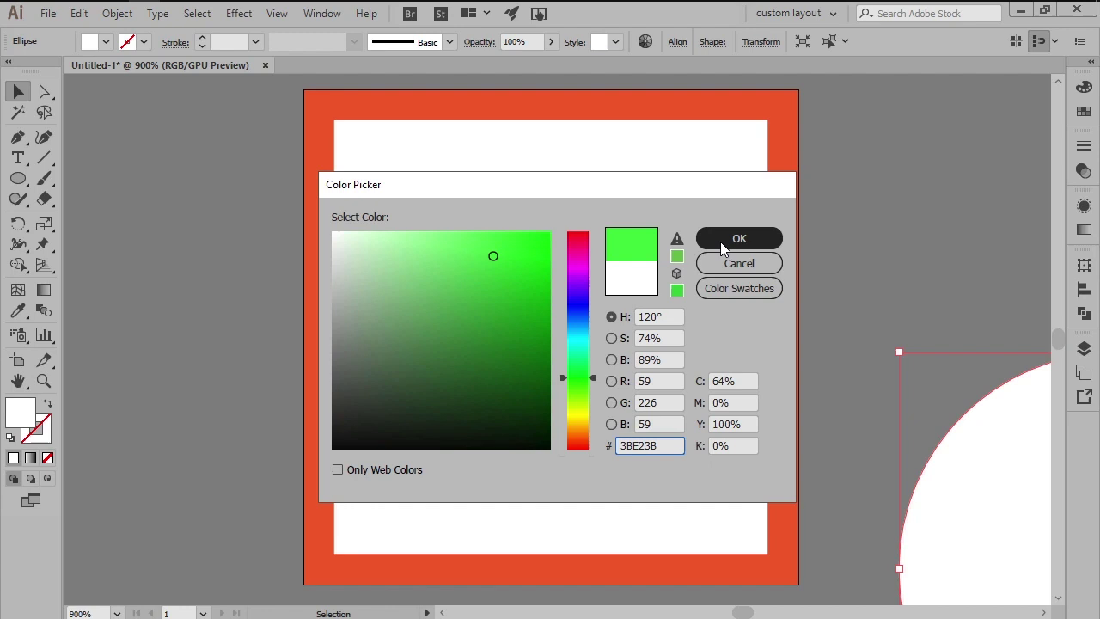
{"action": "left_click", "coordinate": [1084, 290]}
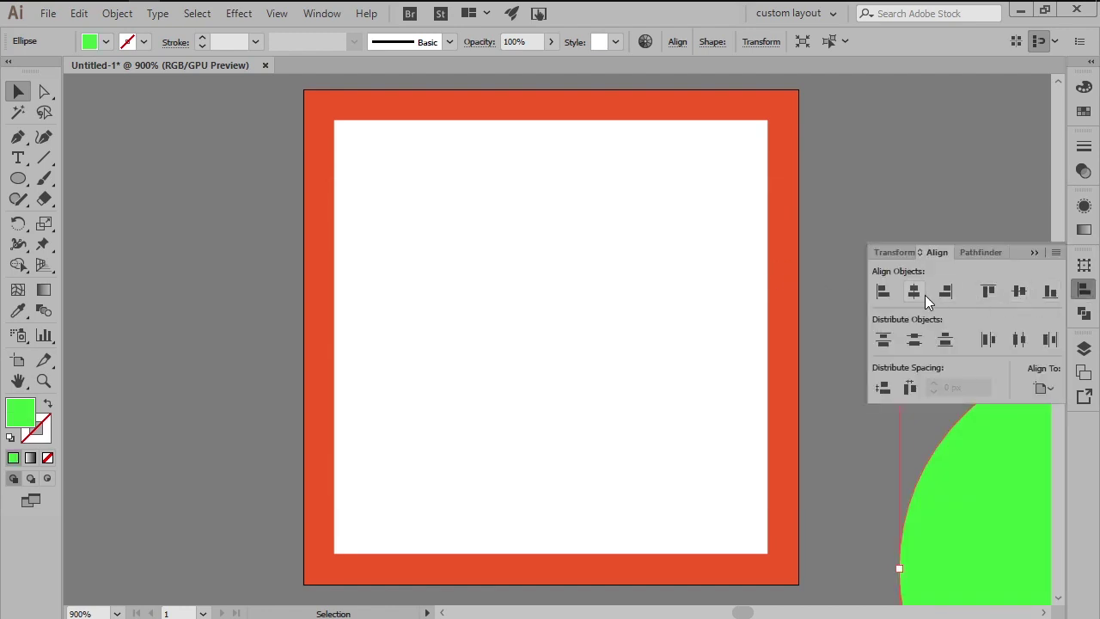
{"action": "left_click", "coordinate": [915, 292]}
{"action": "left_click", "coordinate": [1019, 292]}
{"action": "left_click", "coordinate": [842, 344]}
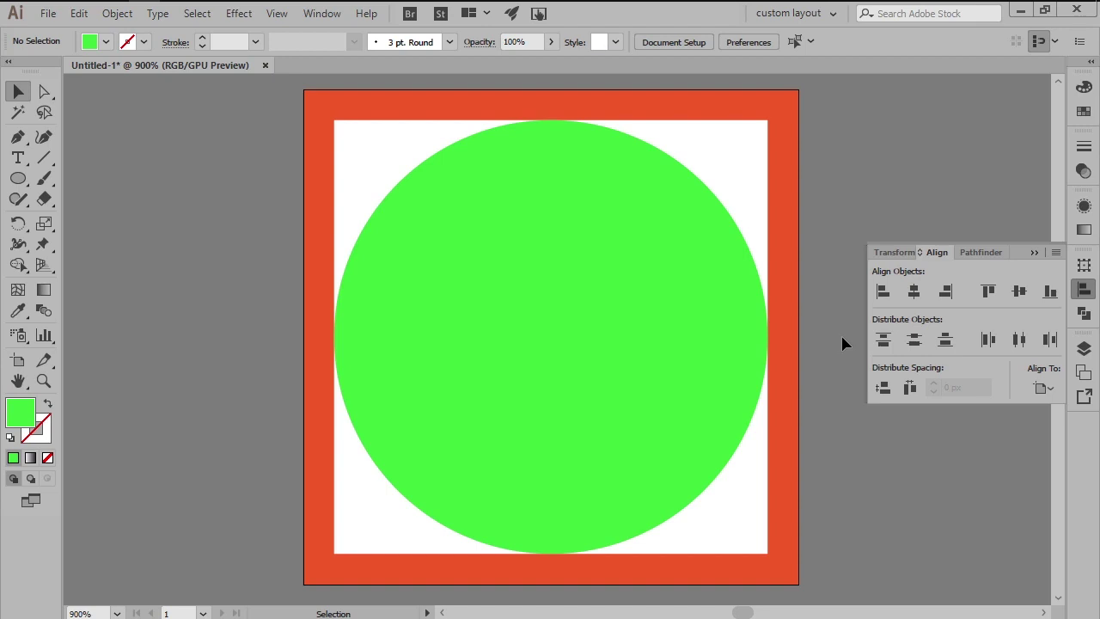
Sample the orange border colour as the fill with the Eyedropper
{"action": "key", "text": "i"}
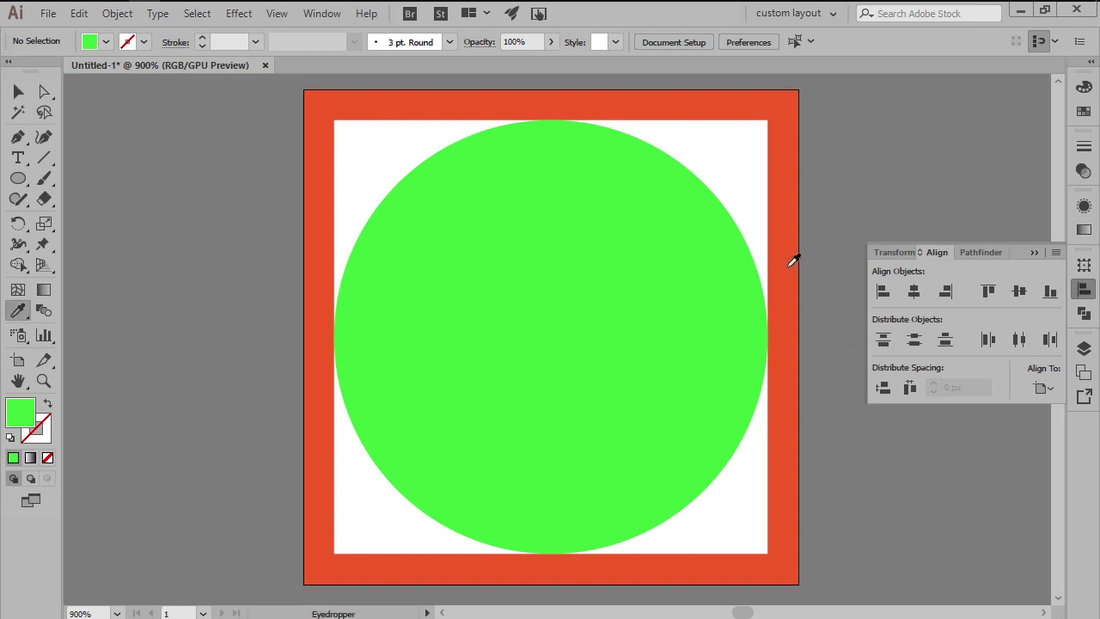
{"action": "left_click", "coordinate": [793, 255]}
{"action": "key", "text": "v"}
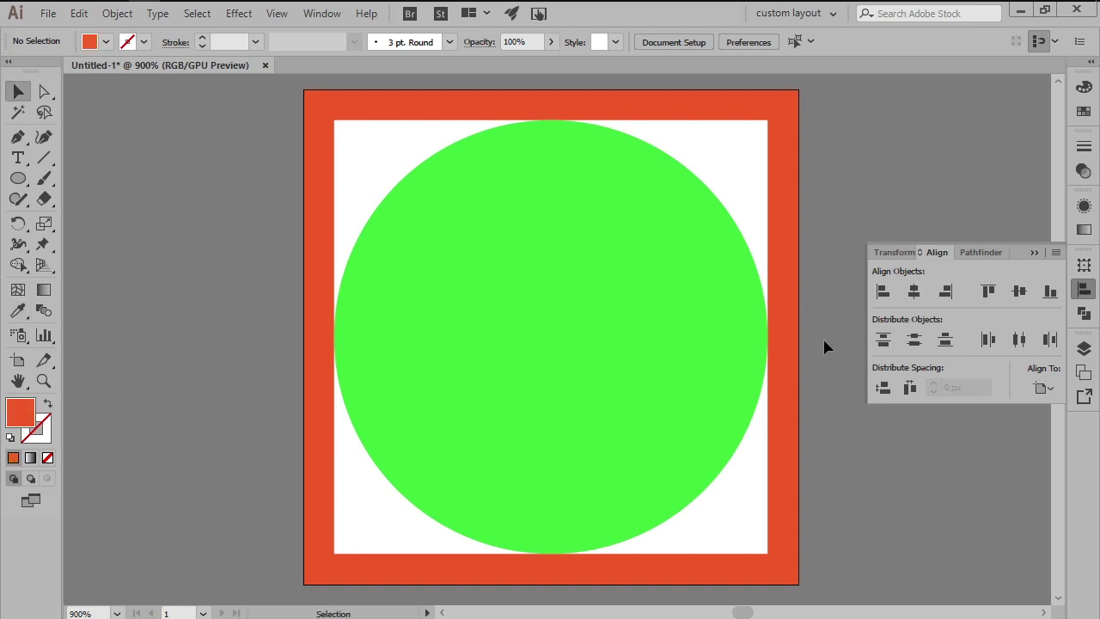
Create an 8 x 8 px square and move it to the circle's centre
{"action": "key", "text": "m"}
{"action": "left_click", "coordinate": [823, 338]}
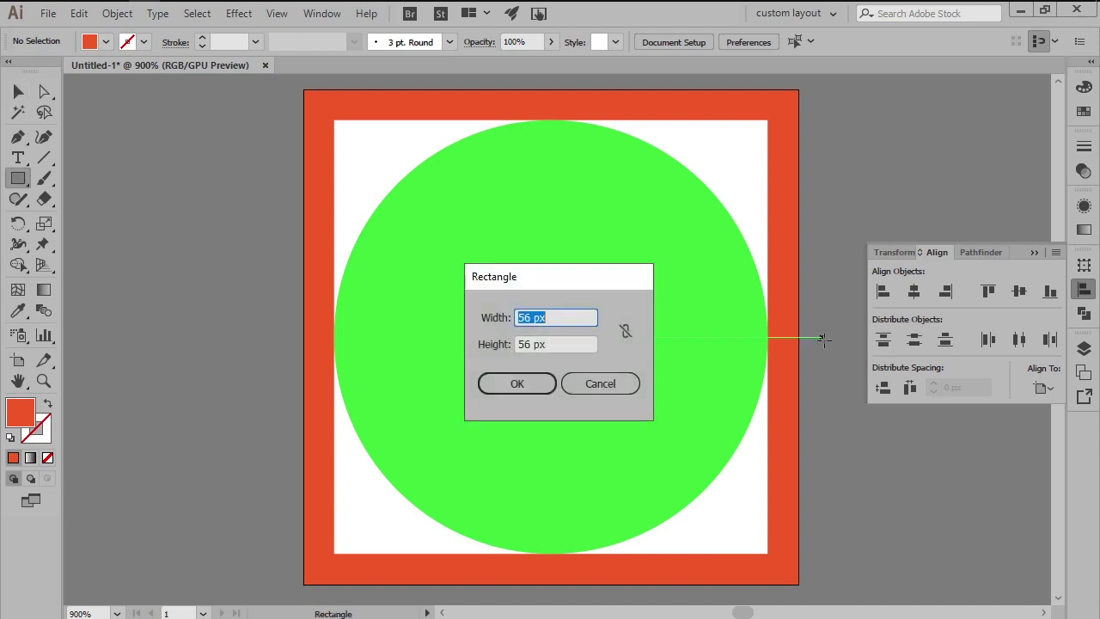
{"action": "type", "text": "8"}
{"action": "key", "text": "Tab"}
{"action": "type", "text": "8"}
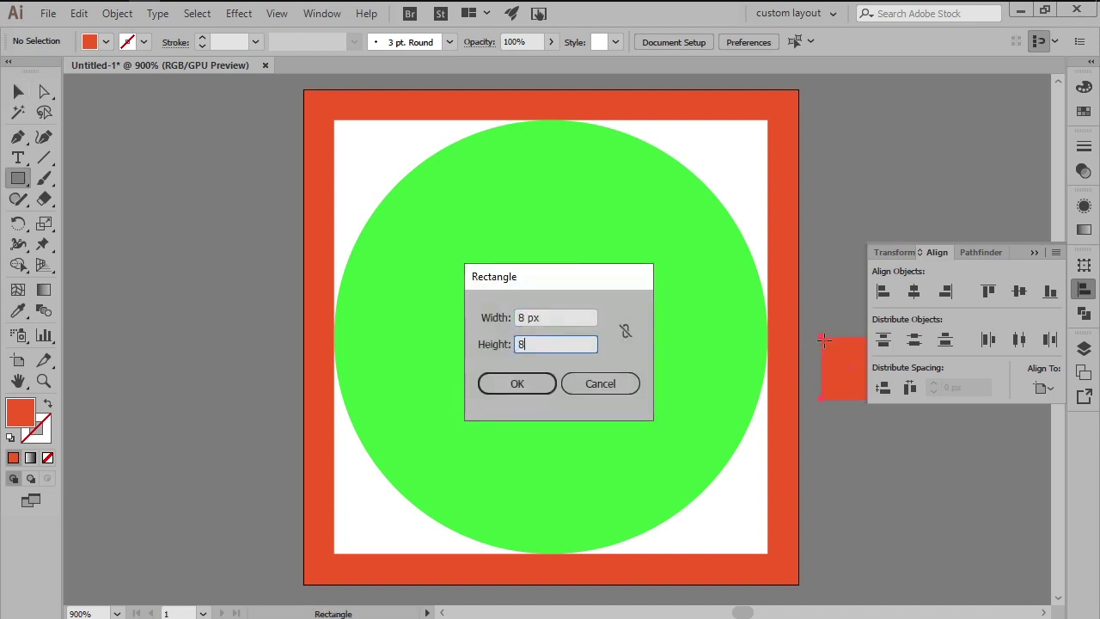
{"action": "key", "text": "Return"}
{"action": "key", "text": "v"}
{"action": "left_click_drag", "start_coordinate": [846, 378], "coordinate": [562, 356]}
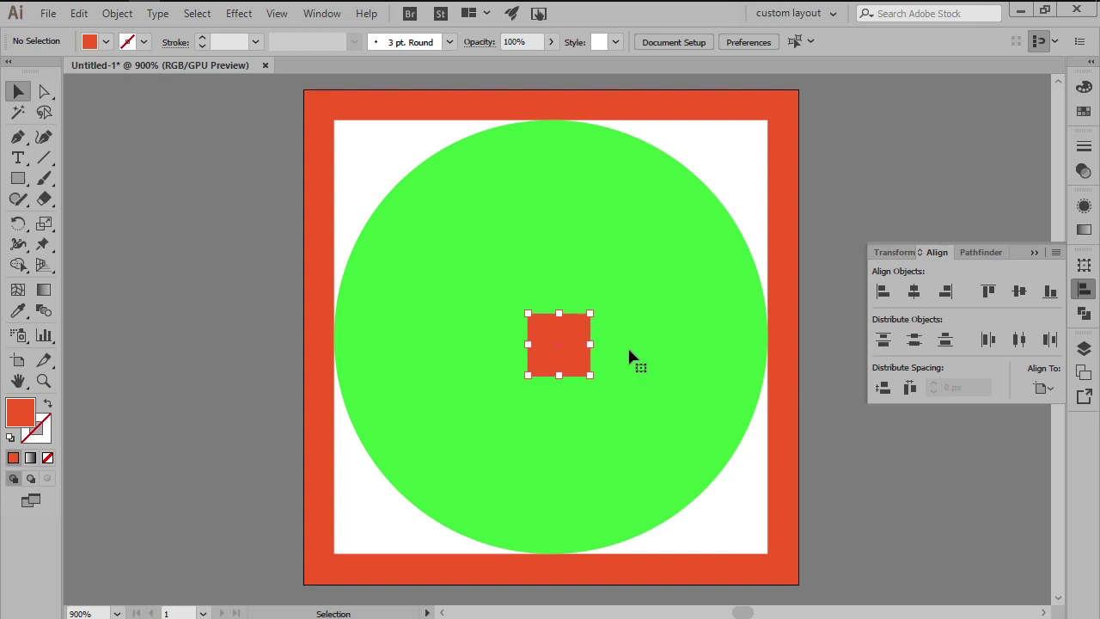
{"action": "left_click", "coordinate": [814, 352]}
Create a 16 x 16 px square and place it at the small square's upper right
{"action": "key", "text": "m"}
{"action": "left_click", "coordinate": [814, 346]}
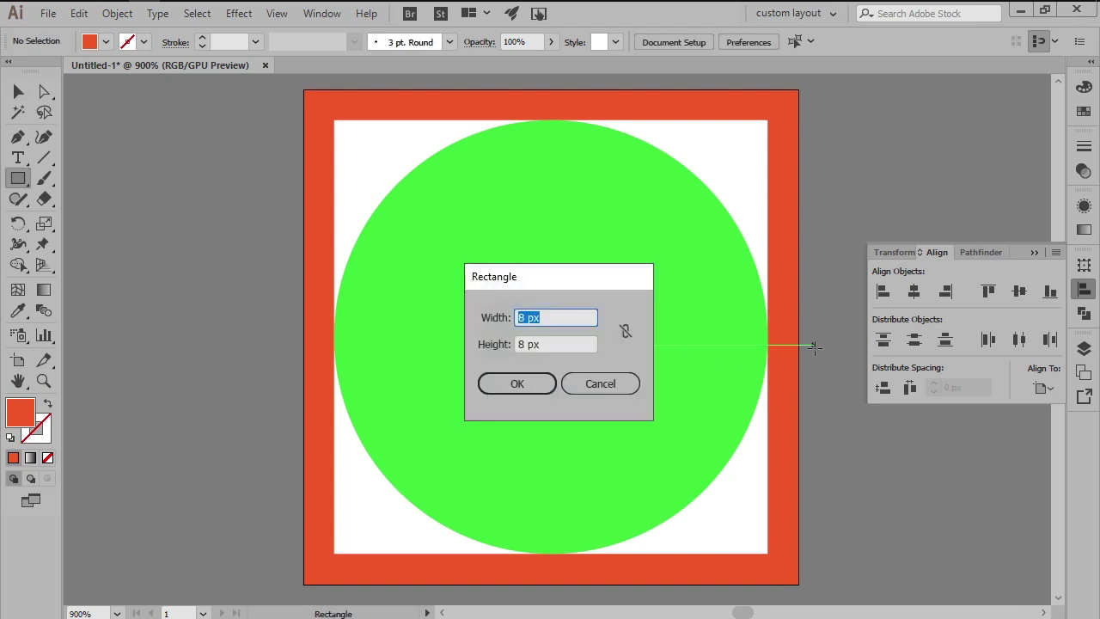
{"action": "type", "text": "16"}
{"action": "key", "text": "Tab"}
{"action": "type", "text": "16"}
{"action": "key", "text": "Return"}
{"action": "key", "text": "v"}
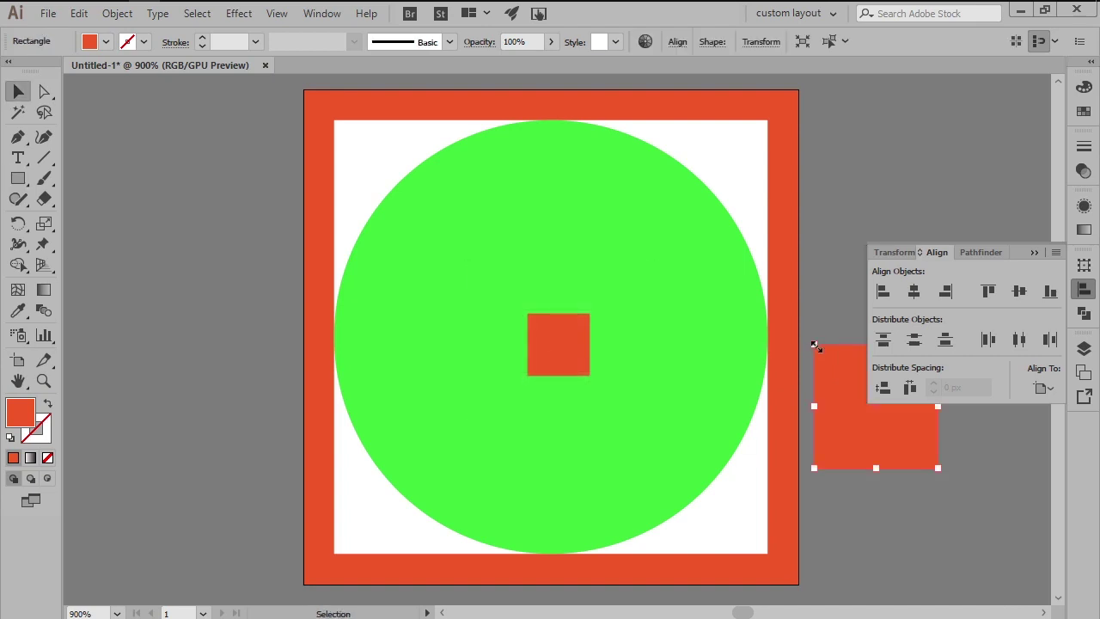
{"action": "left_click", "coordinate": [810, 342]}
{"action": "left_click_drag", "start_coordinate": [830, 386], "coordinate": [617, 299]}
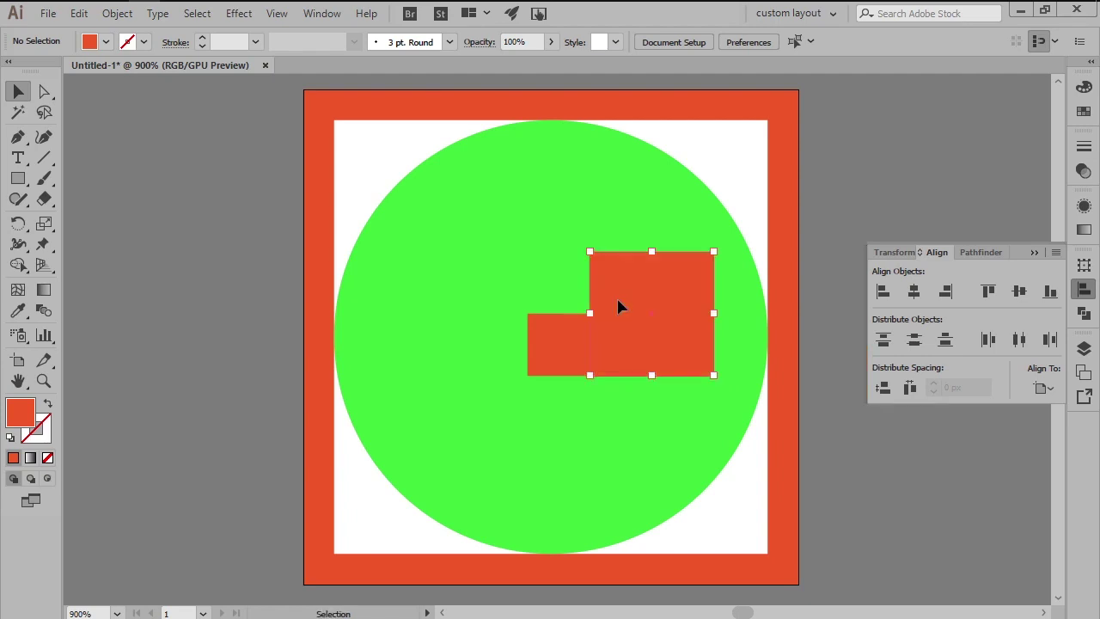
Select both orange squares and centre them on the artboard
{"action": "left_click", "coordinate": [585, 347], "text": "shift"}
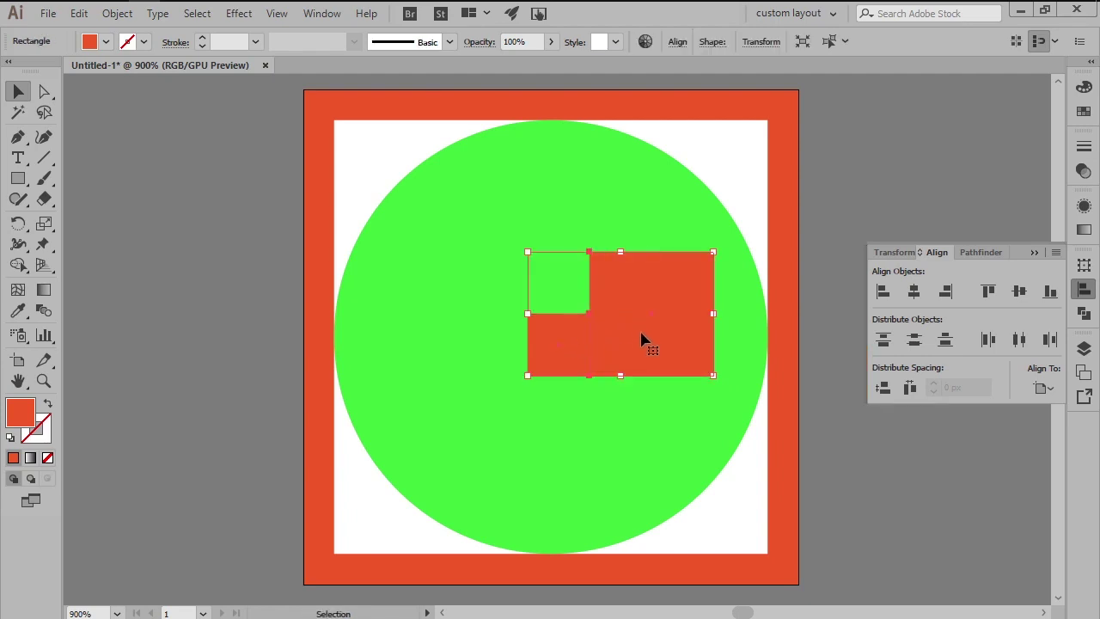
{"action": "left_click", "coordinate": [913, 291]}
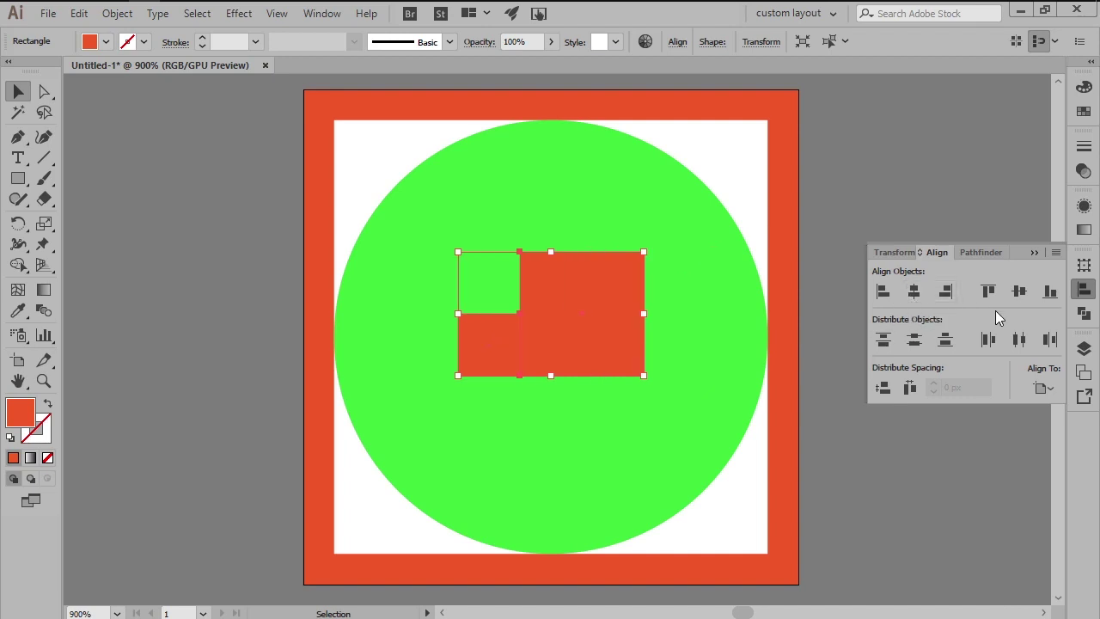
{"action": "left_click", "coordinate": [1017, 291]}
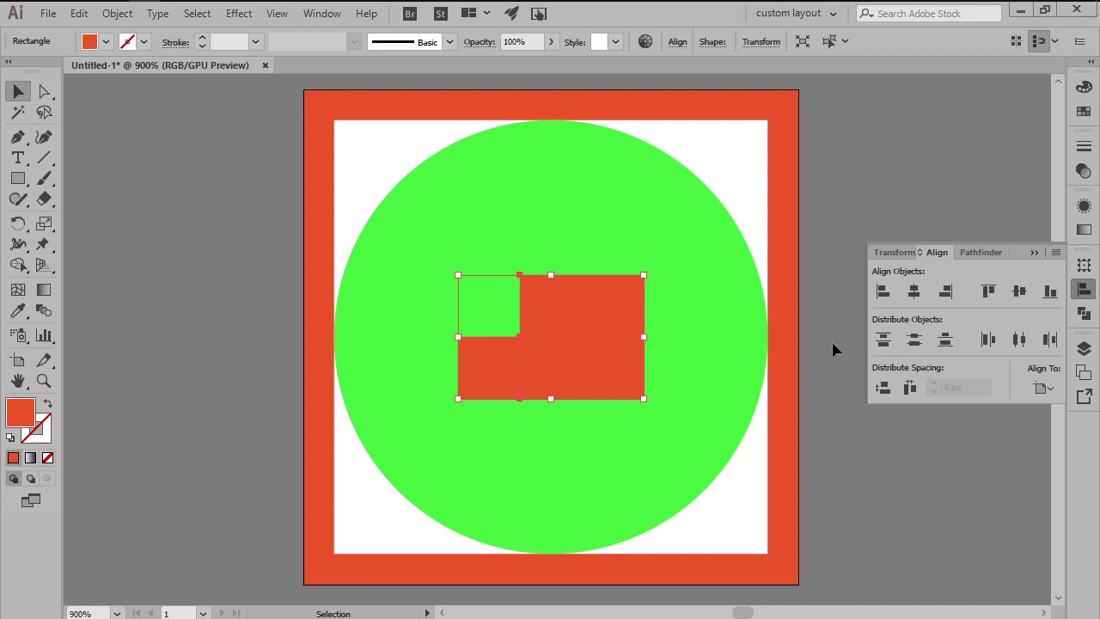
Ungroup the squares, convert them to guides, and lock the guides
{"action": "right_click", "coordinate": [553, 311]}
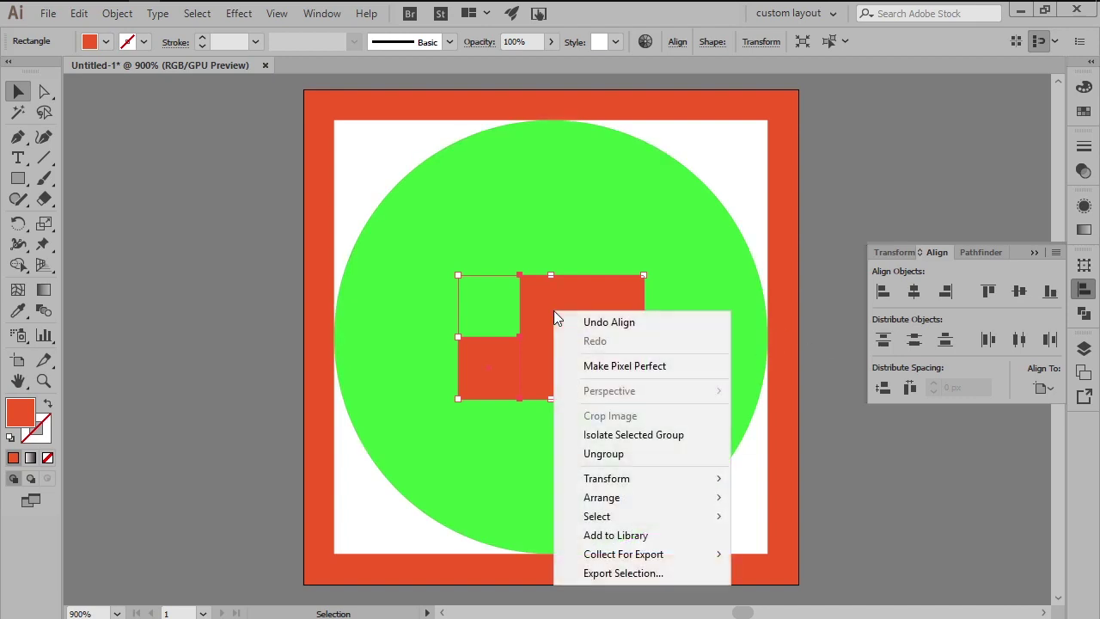
{"action": "left_click", "coordinate": [603, 453]}
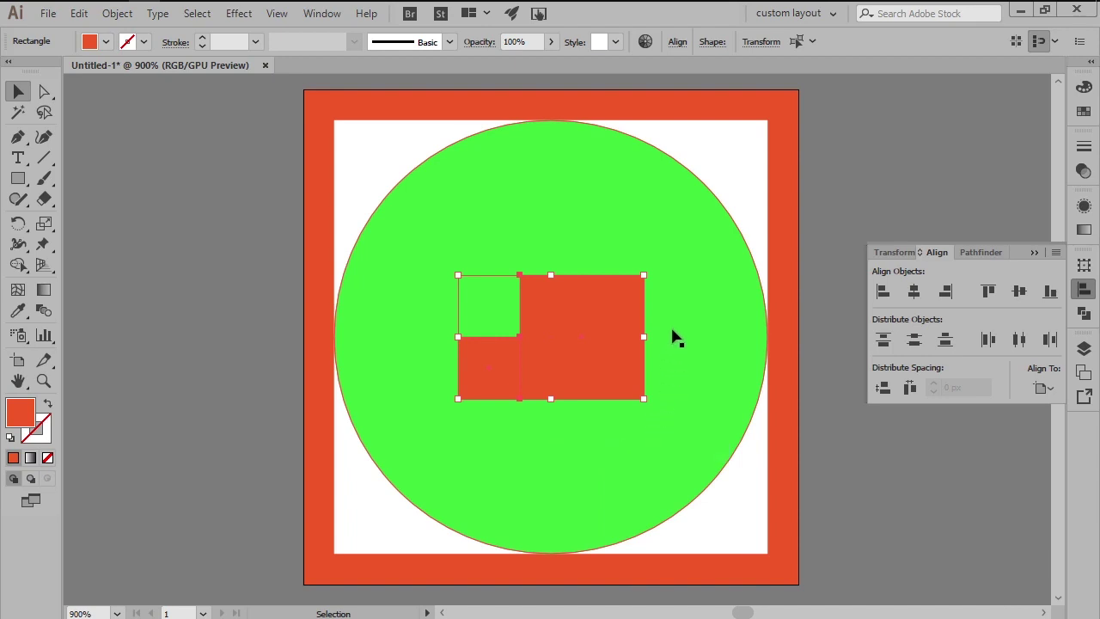
{"action": "right_click", "coordinate": [674, 331]}
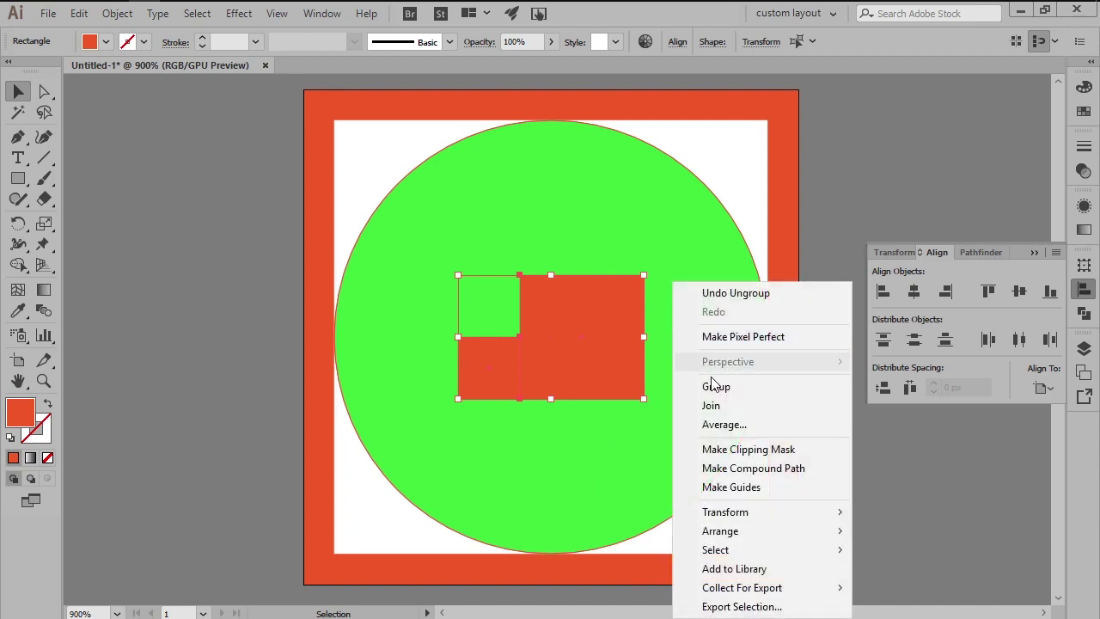
{"action": "left_click", "coordinate": [767, 495]}
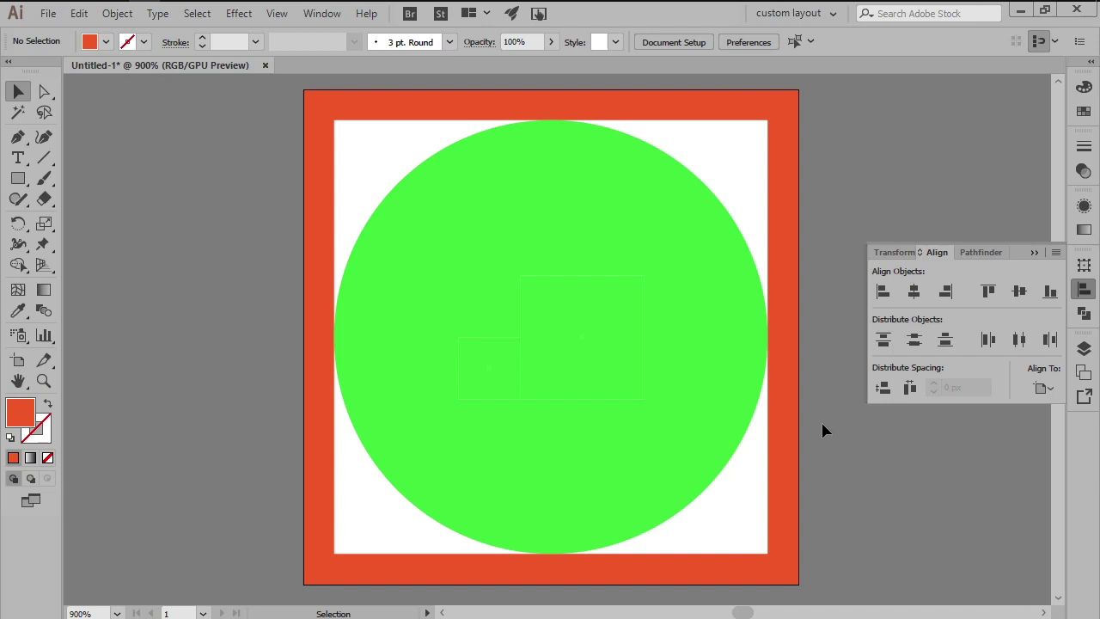
{"action": "right_click", "coordinate": [822, 425]}
{"action": "left_click", "coordinate": [866, 309]}
Sample the white colour and make it the stroke with no fill
{"action": "key", "text": "i"}
{"action": "left_click", "coordinate": [764, 216]}
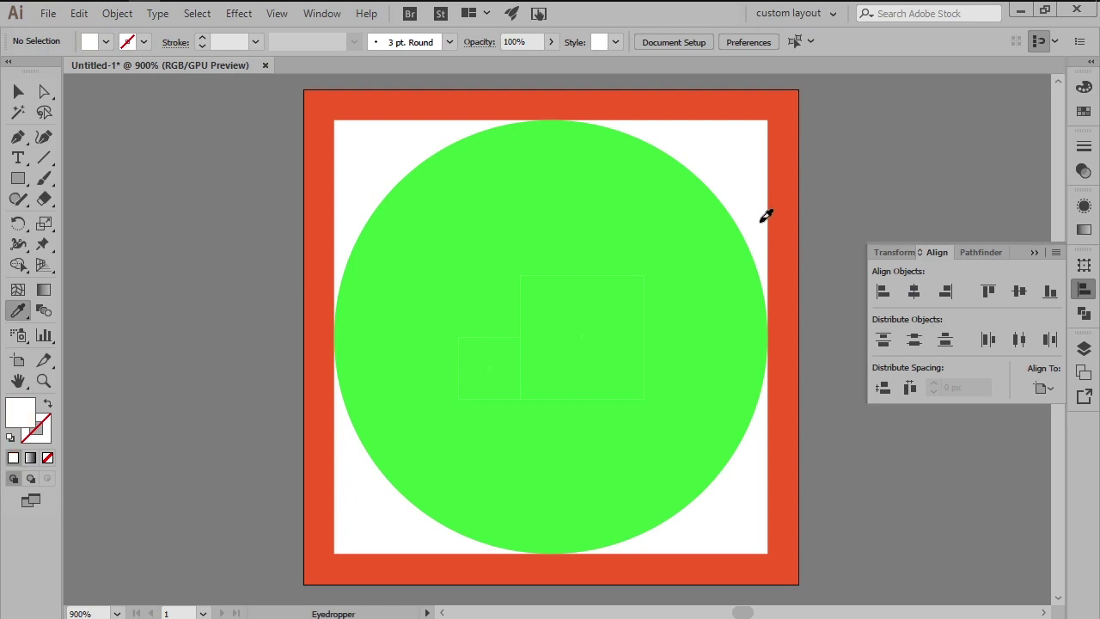
{"action": "key", "text": "v"}
{"action": "key", "text": "shift+x"}
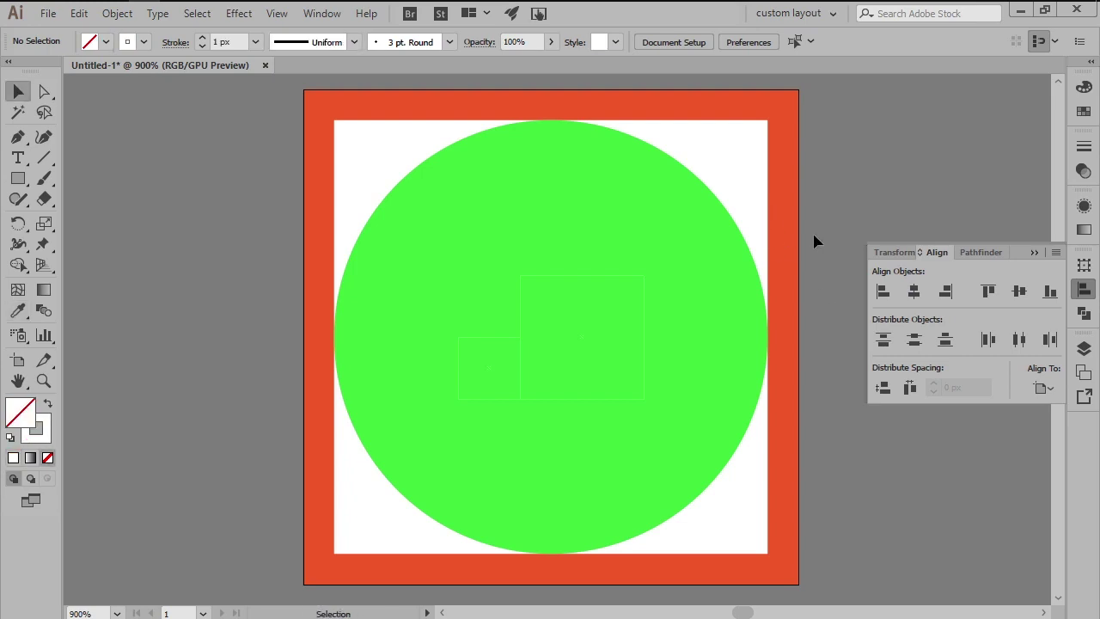
Set the stroke weight to 8 px with round caps and round joins
{"action": "left_click", "coordinate": [1083, 146]}
{"action": "left_click", "coordinate": [990, 155]}
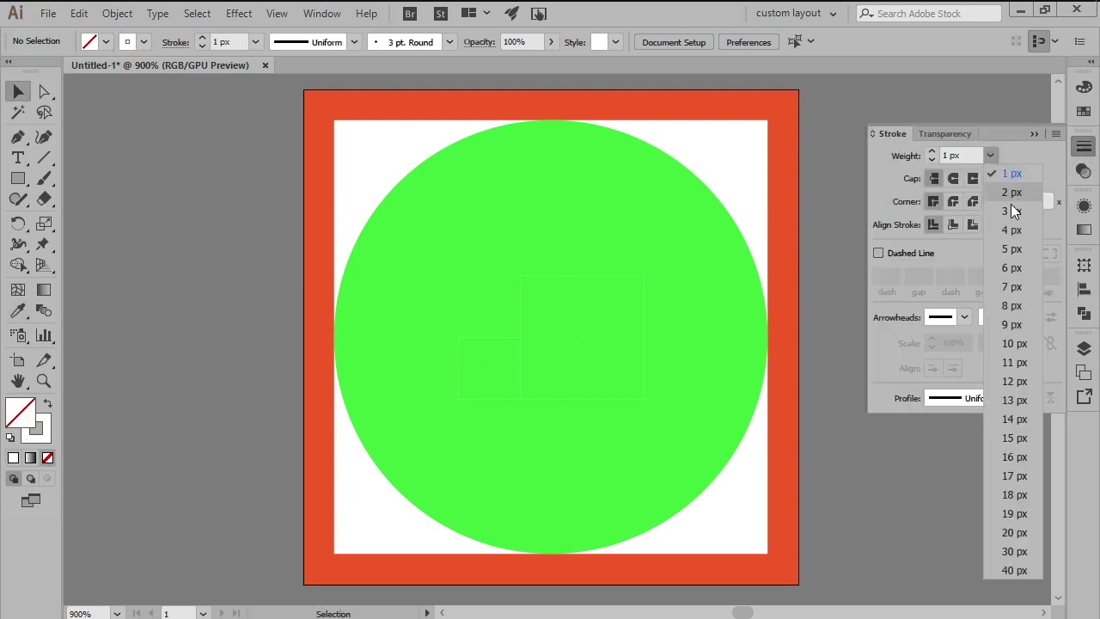
{"action": "left_click", "coordinate": [1006, 291]}
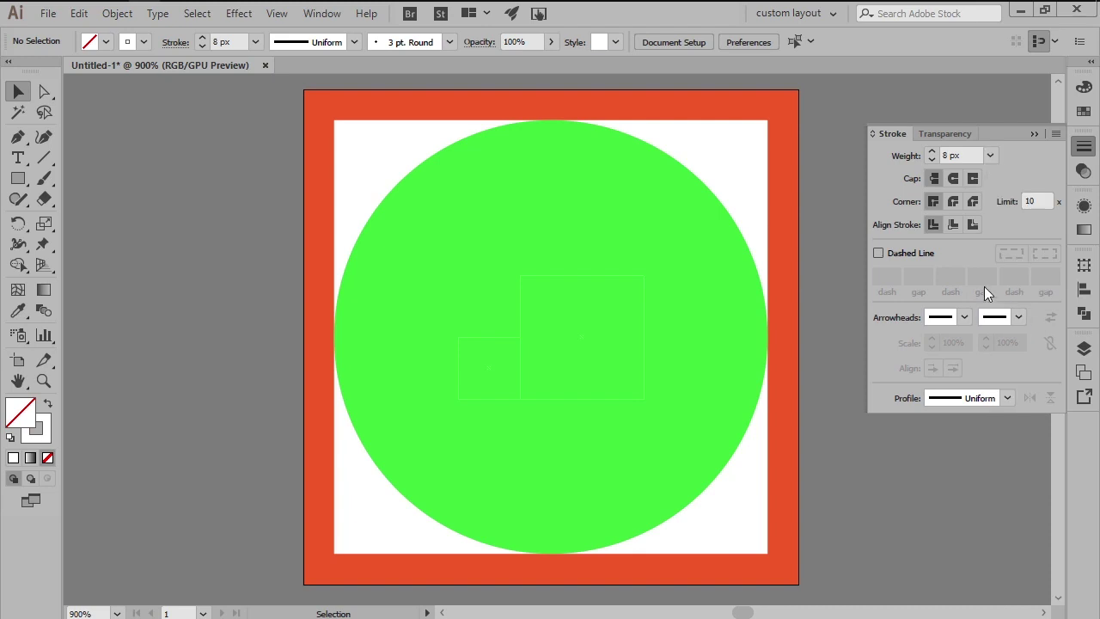
{"action": "left_click", "coordinate": [952, 200]}
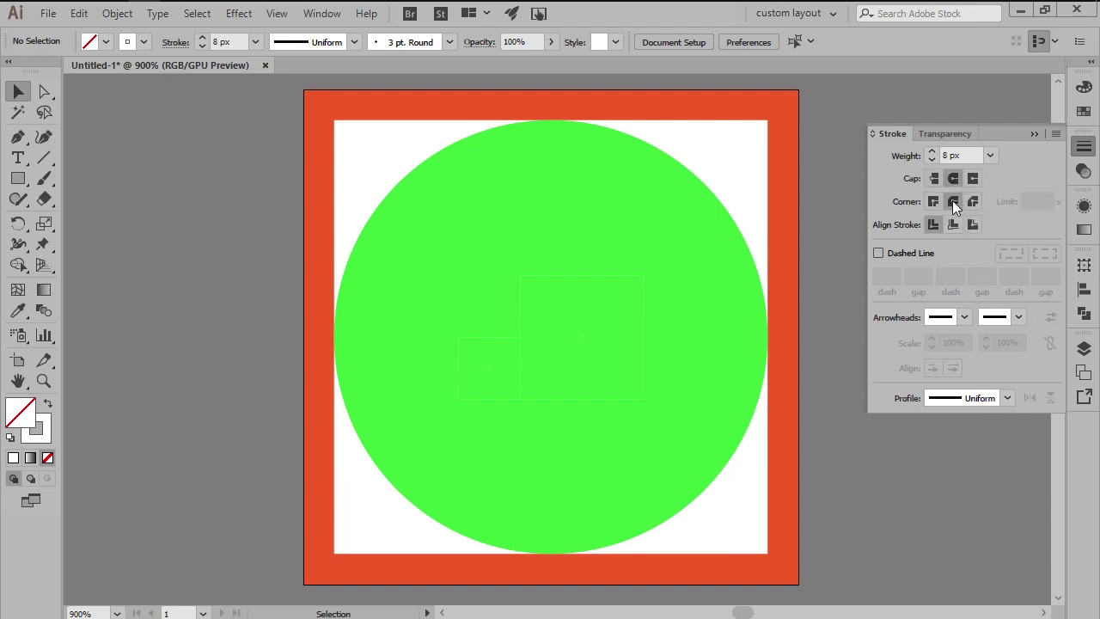
{"action": "left_click", "coordinate": [1079, 153]}
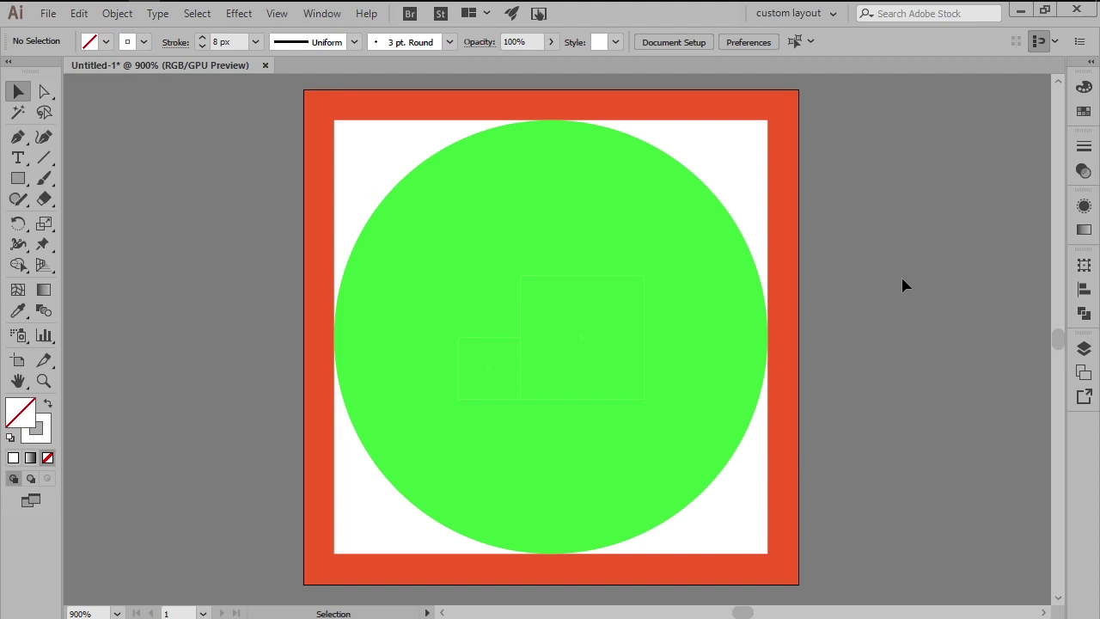
{"action": "key", "text": "p"}
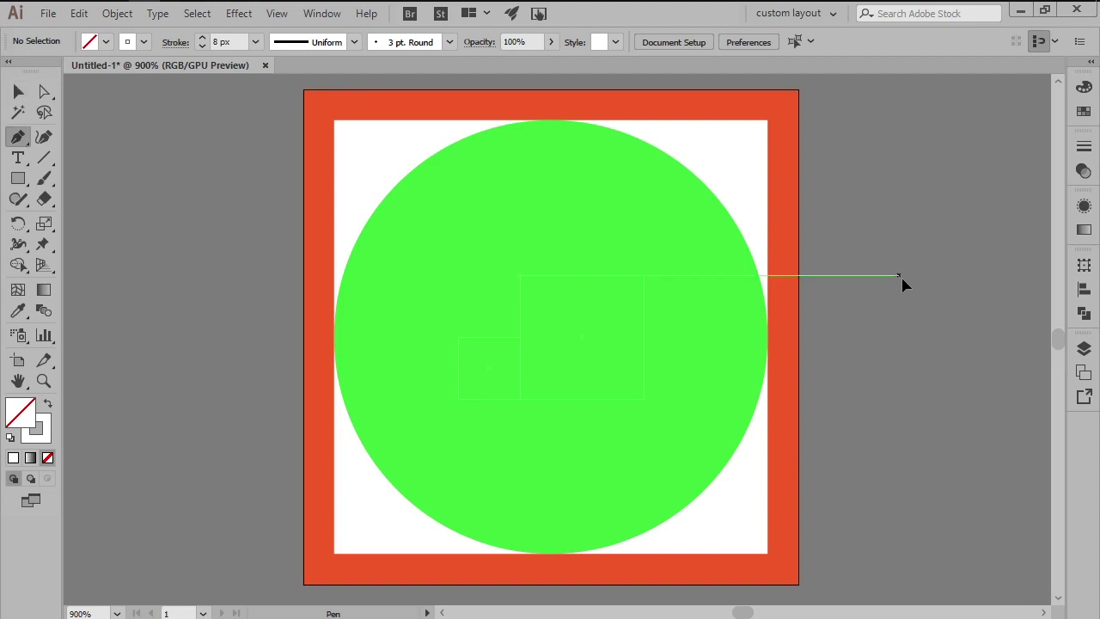
Draw a three-point white rounded check mark along the guides across the green circle
{"action": "left_click", "coordinate": [457, 336]}
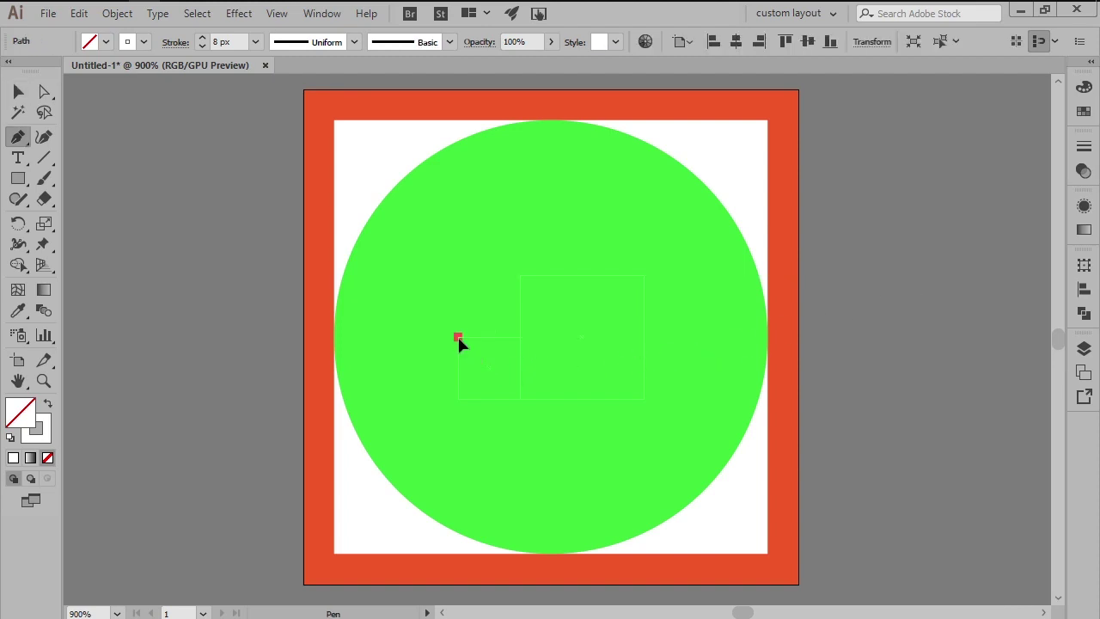
{"action": "left_click", "coordinate": [521, 400]}
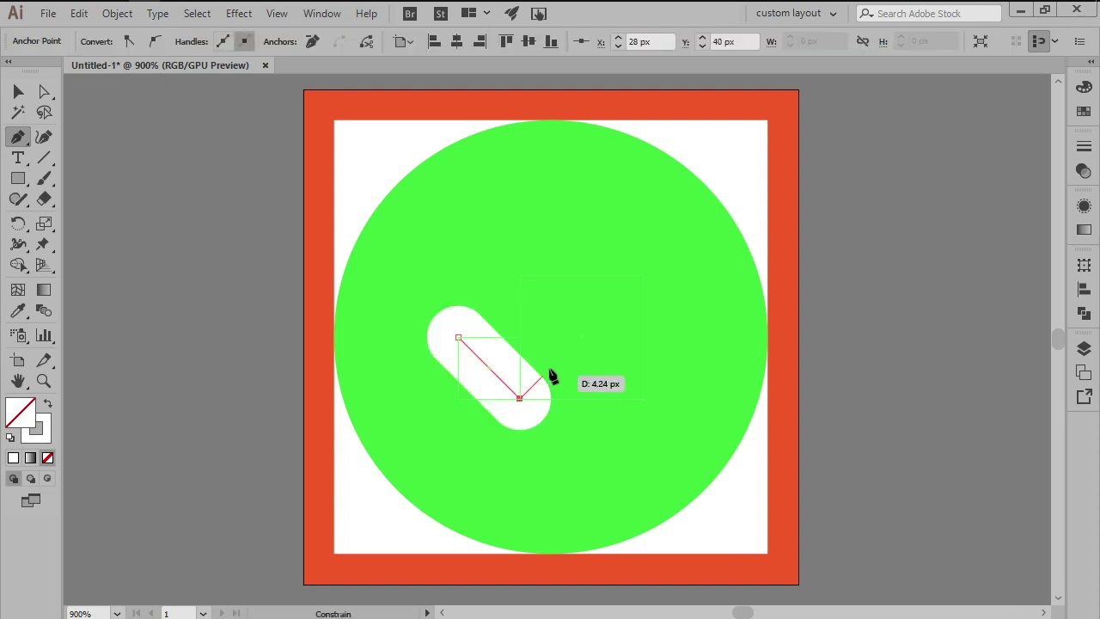
{"action": "left_click", "coordinate": [643, 276]}
{"action": "key", "text": "v"}
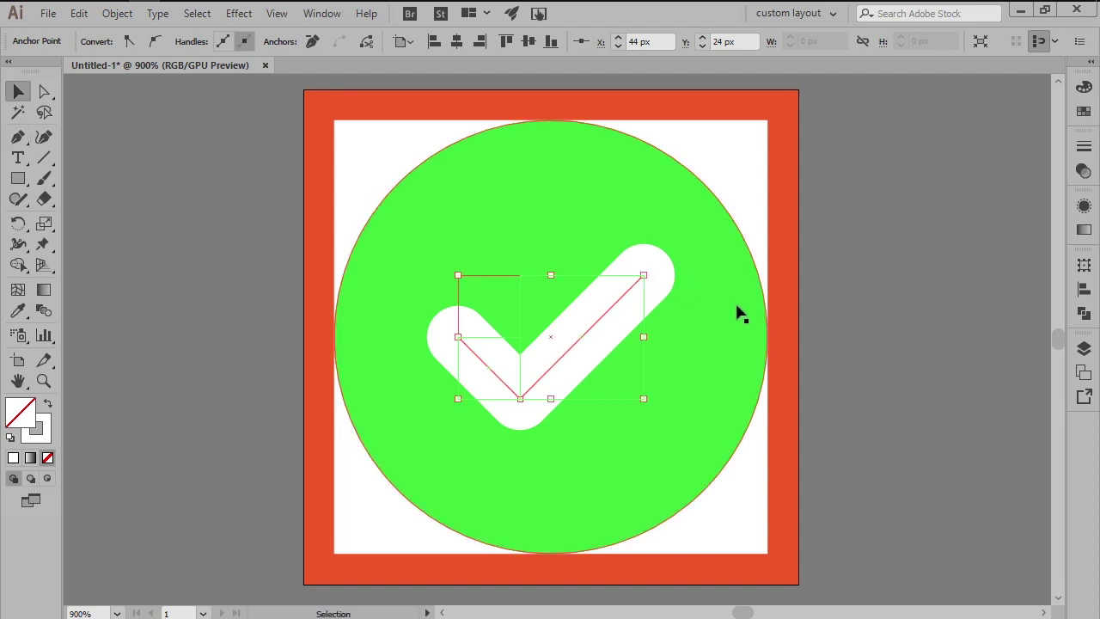
{"action": "left_click", "coordinate": [820, 317]}
Hide the guide rectangles and group the green circle with the check mark
{"action": "right_click", "coordinate": [821, 318]}
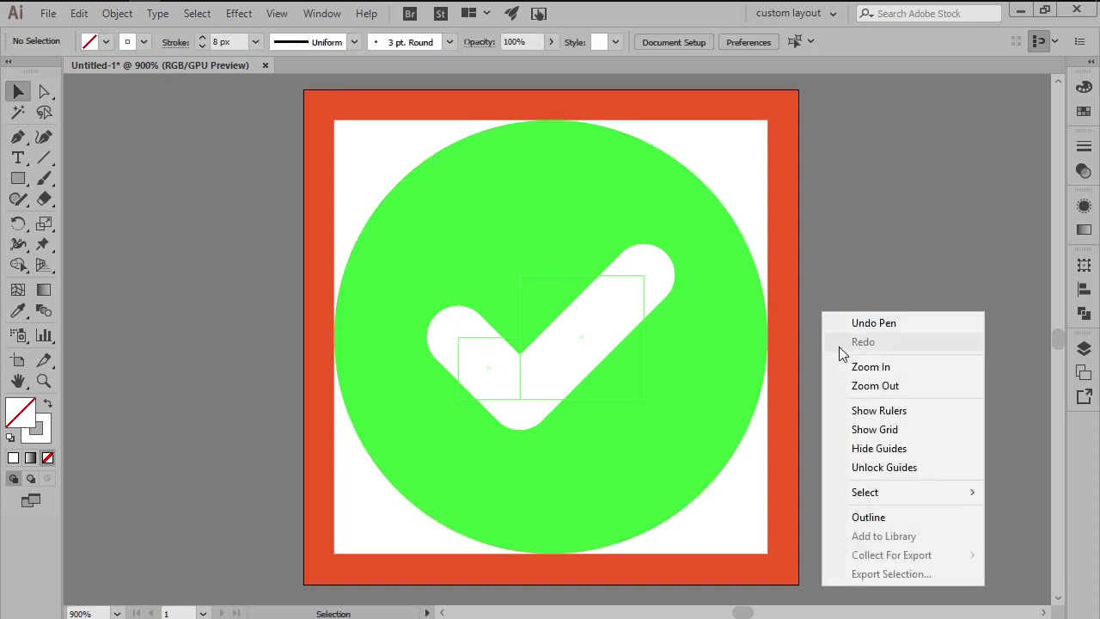
{"action": "left_click", "coordinate": [859, 446]}
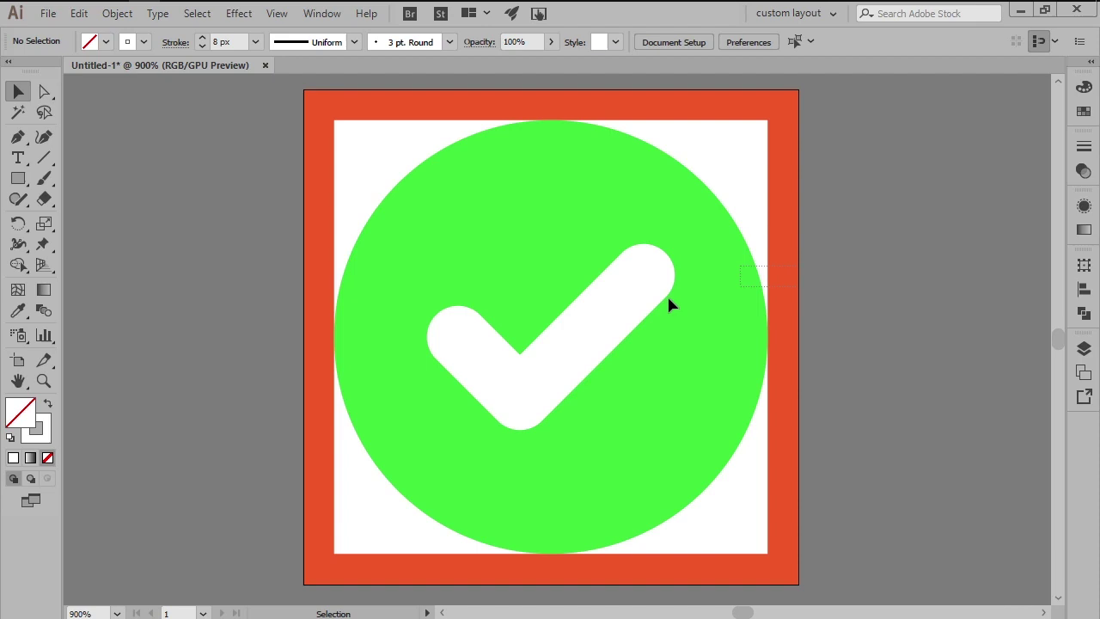
{"action": "left_click_drag", "start_coordinate": [676, 266], "coordinate": [490, 396]}
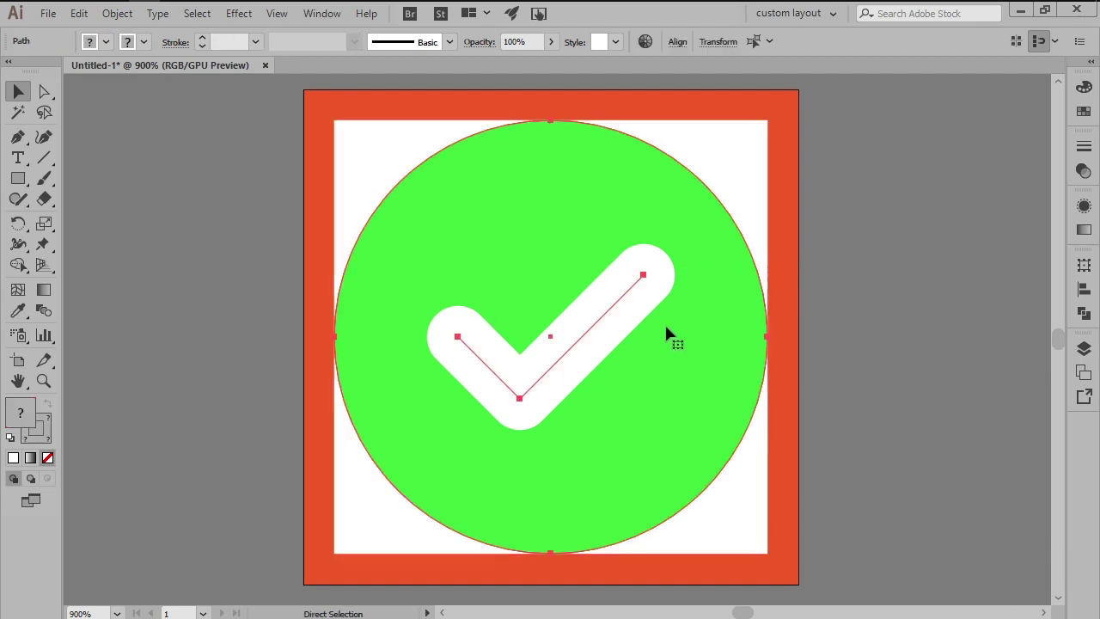
{"action": "key", "text": "v"}
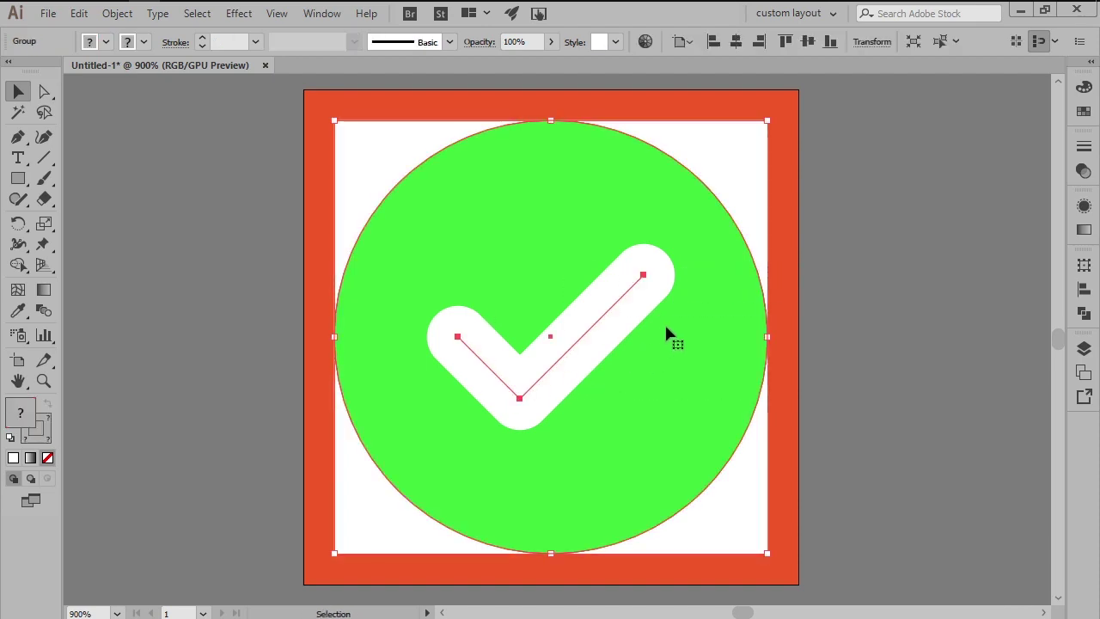
{"action": "left_click", "coordinate": [861, 318]}
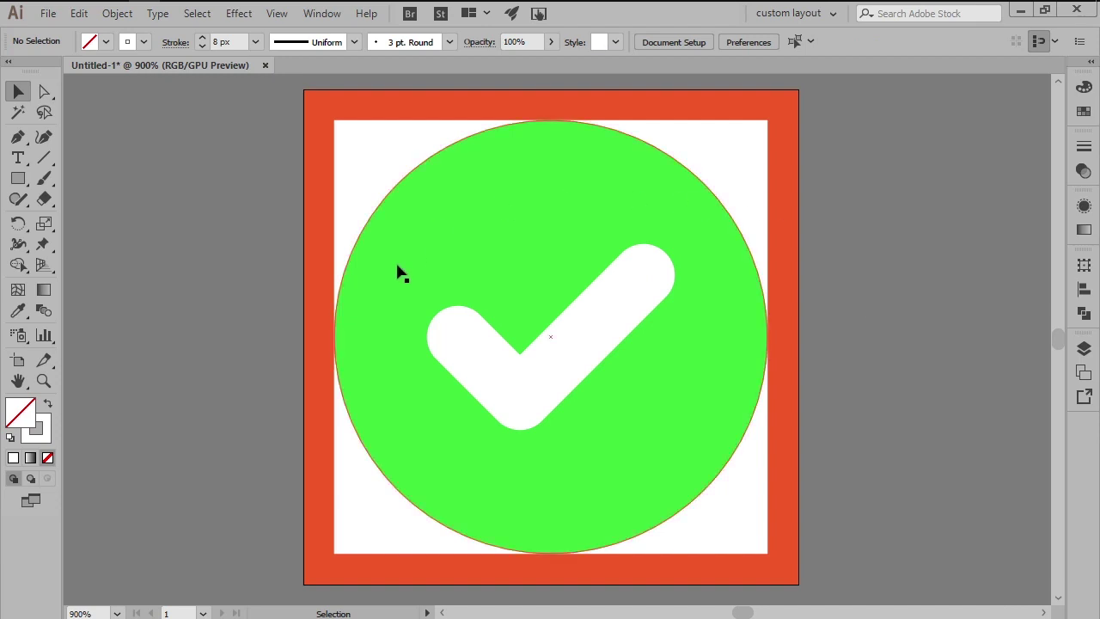
Ungroup the circle and check mark so each is a separate object
{"action": "left_click", "coordinate": [598, 201]}
{"action": "right_click", "coordinate": [600, 198]}
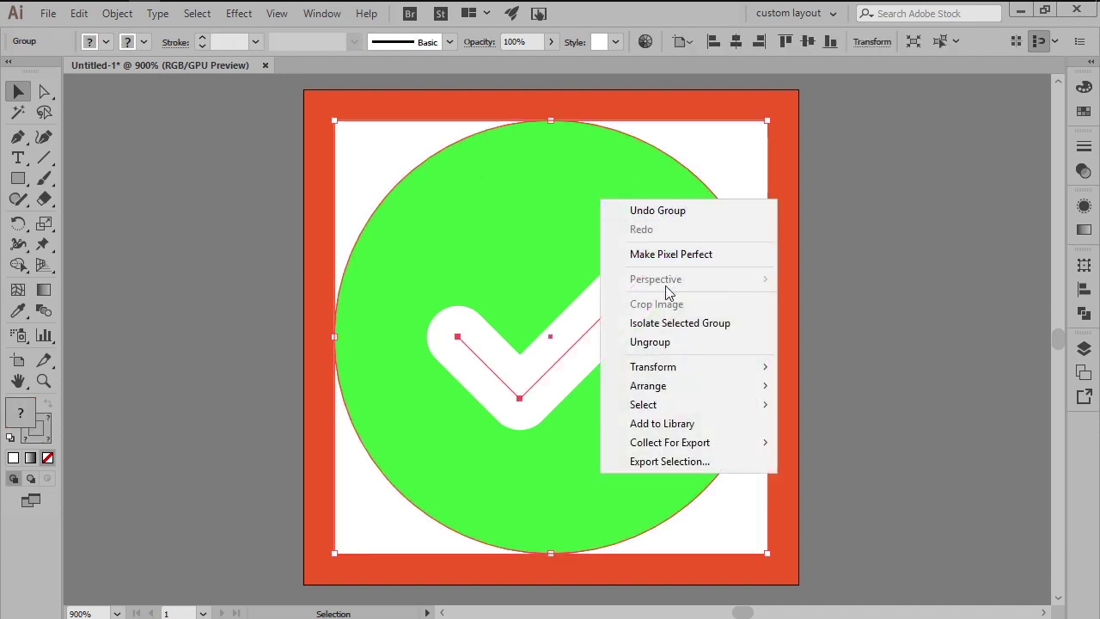
{"action": "left_click", "coordinate": [668, 341]}
{"action": "left_click", "coordinate": [832, 315]}
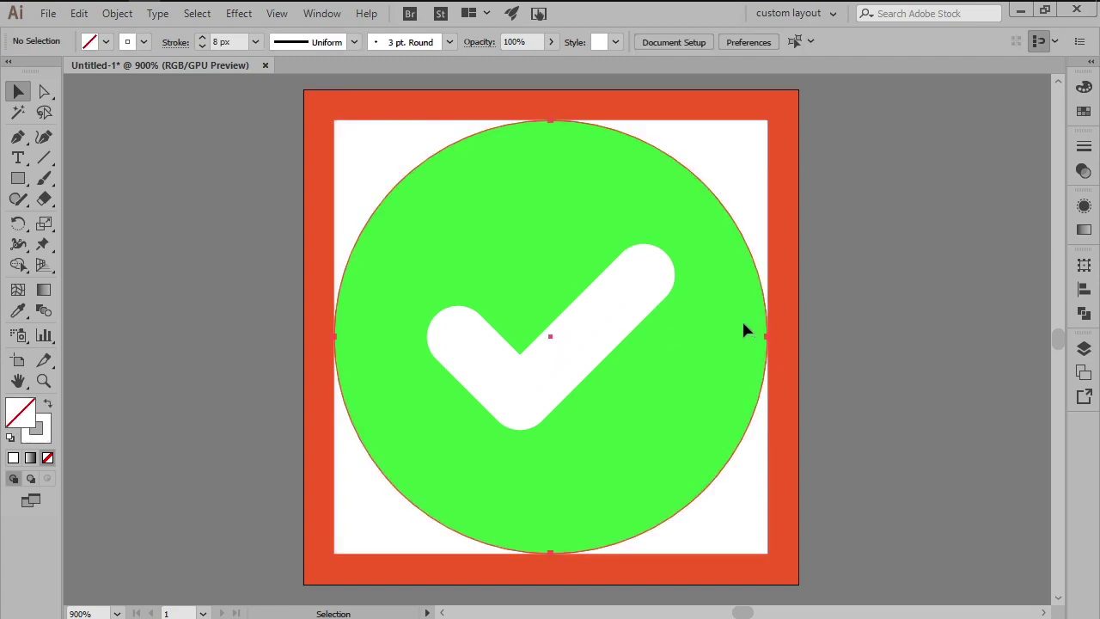
{"action": "left_click", "coordinate": [744, 329]}
Change the check mark's stroke colour to green 3BE23B
{"action": "double_click", "coordinate": [21, 412]}
{"action": "key", "text": "Escape"}
{"action": "left_click", "coordinate": [601, 319]}
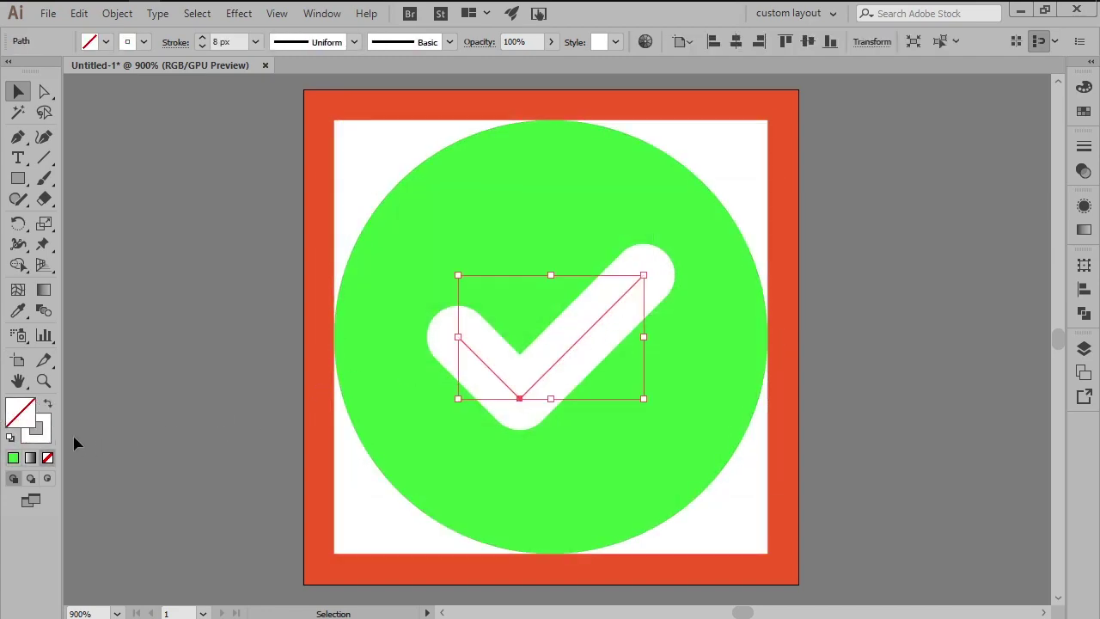
{"action": "double_click", "coordinate": [38, 430]}
{"action": "type", "text": "3BE23B"}
{"action": "left_click", "coordinate": [735, 243]}
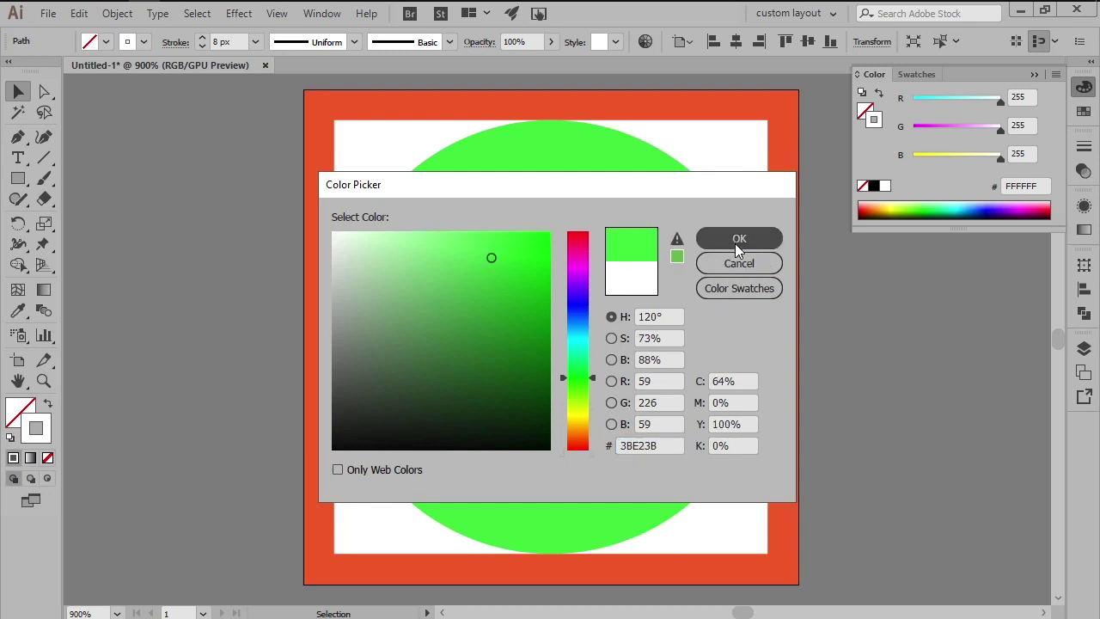
{"action": "left_click", "coordinate": [764, 279]}
Delete the green circle, leaving only the green check mark selected
{"action": "left_click", "coordinate": [714, 292]}
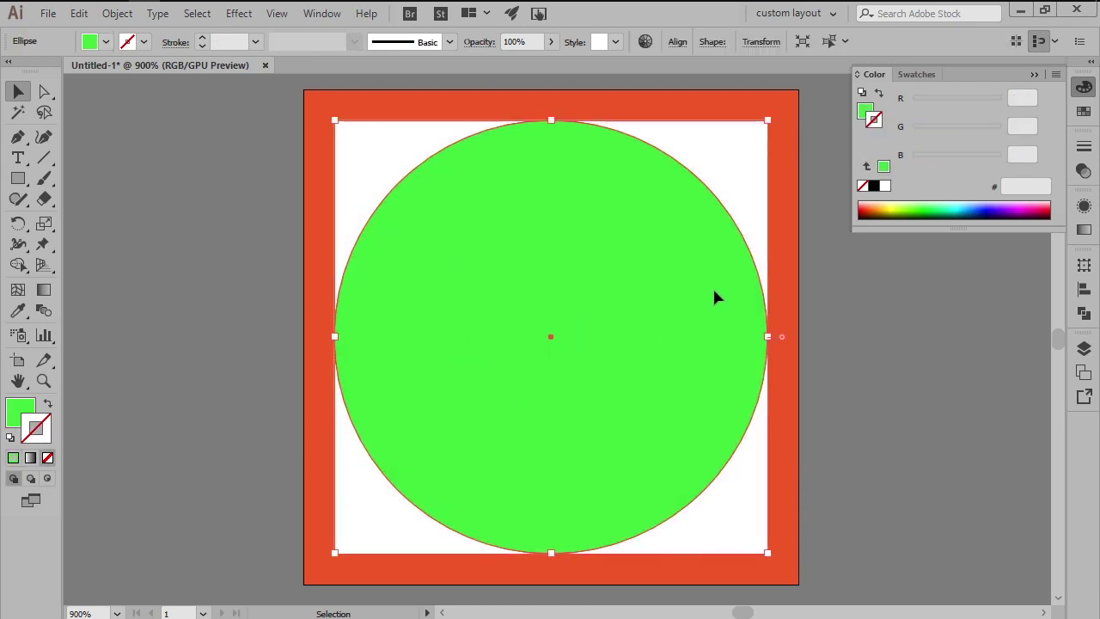
{"action": "key", "text": "Delete"}
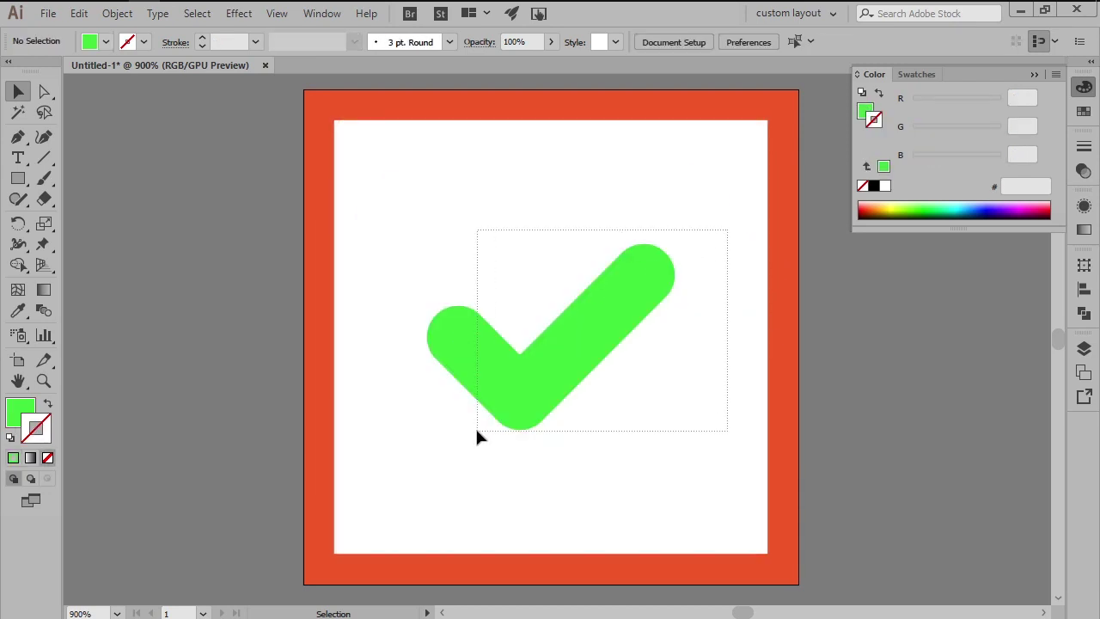
{"action": "left_click", "coordinate": [505, 410]}
Scale the check mark uniformly by 200% to 48 x 32 px
{"action": "left_click", "coordinate": [1082, 270]}
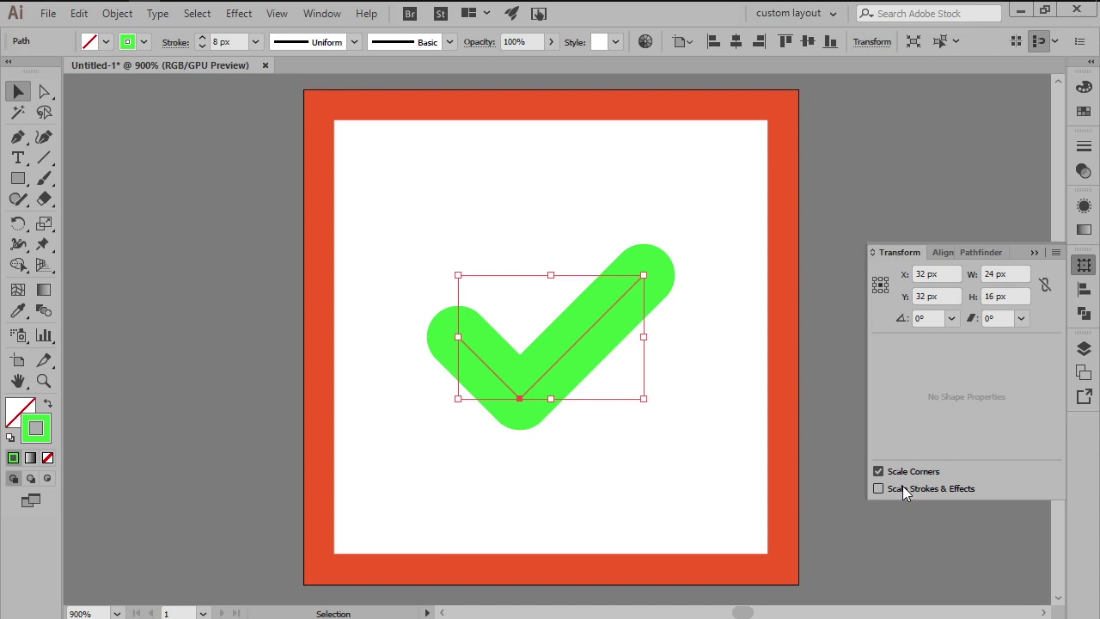
{"action": "right_click", "coordinate": [698, 319]}
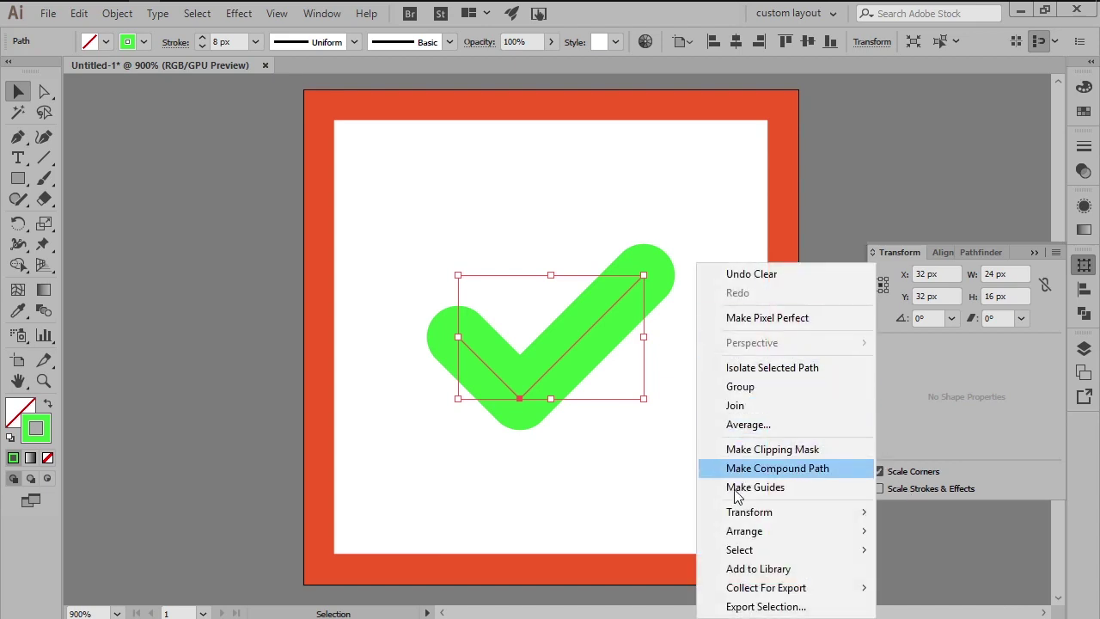
{"action": "mouse_move", "coordinate": [722, 512]}
{"action": "left_click", "coordinate": [585, 444]}
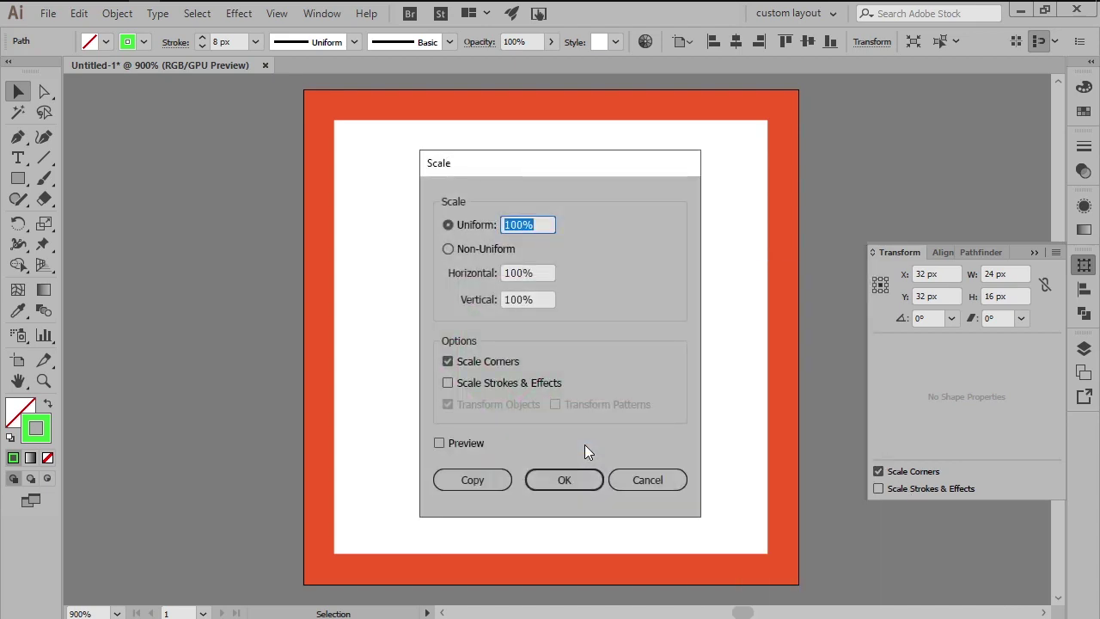
{"action": "type", "text": "200"}
{"action": "key", "text": "Return"}
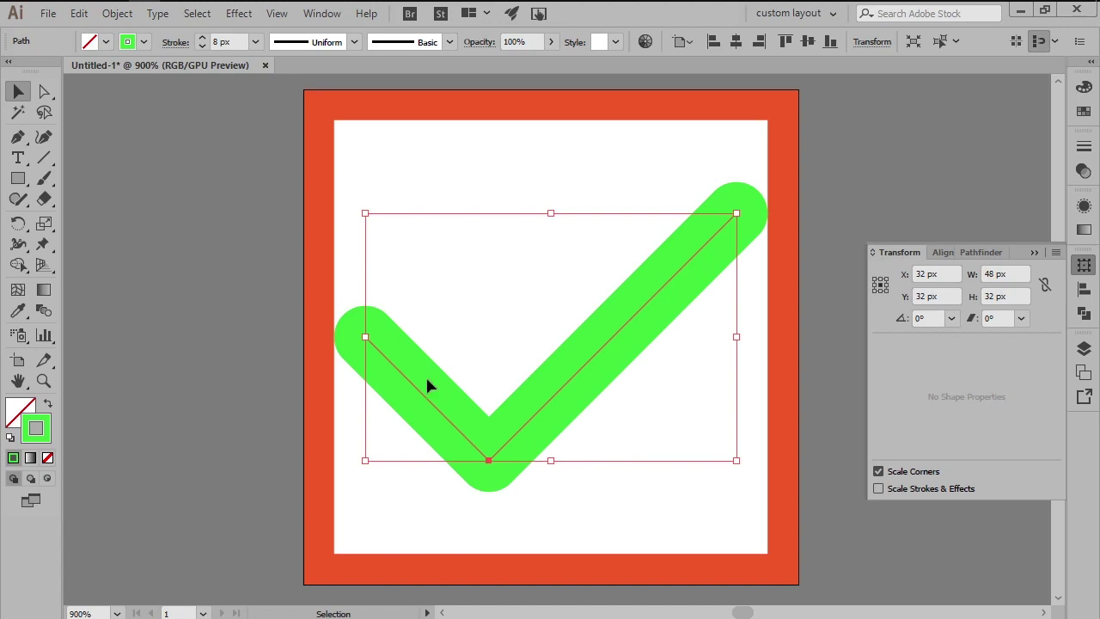
{"action": "left_click", "coordinate": [1083, 264]}
{"action": "left_click", "coordinate": [950, 308]}
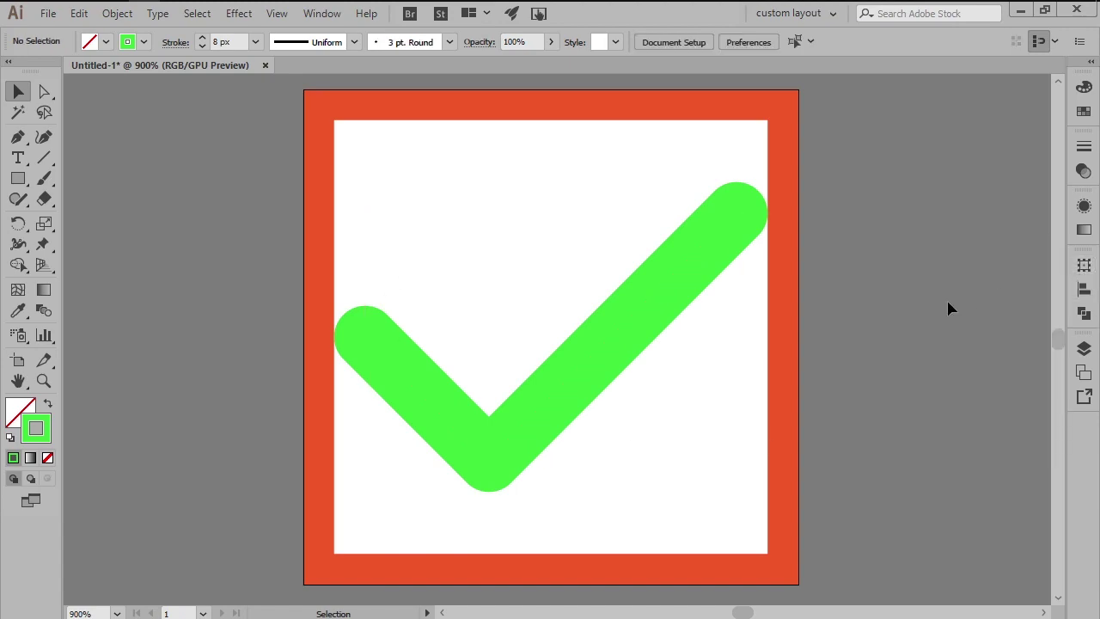